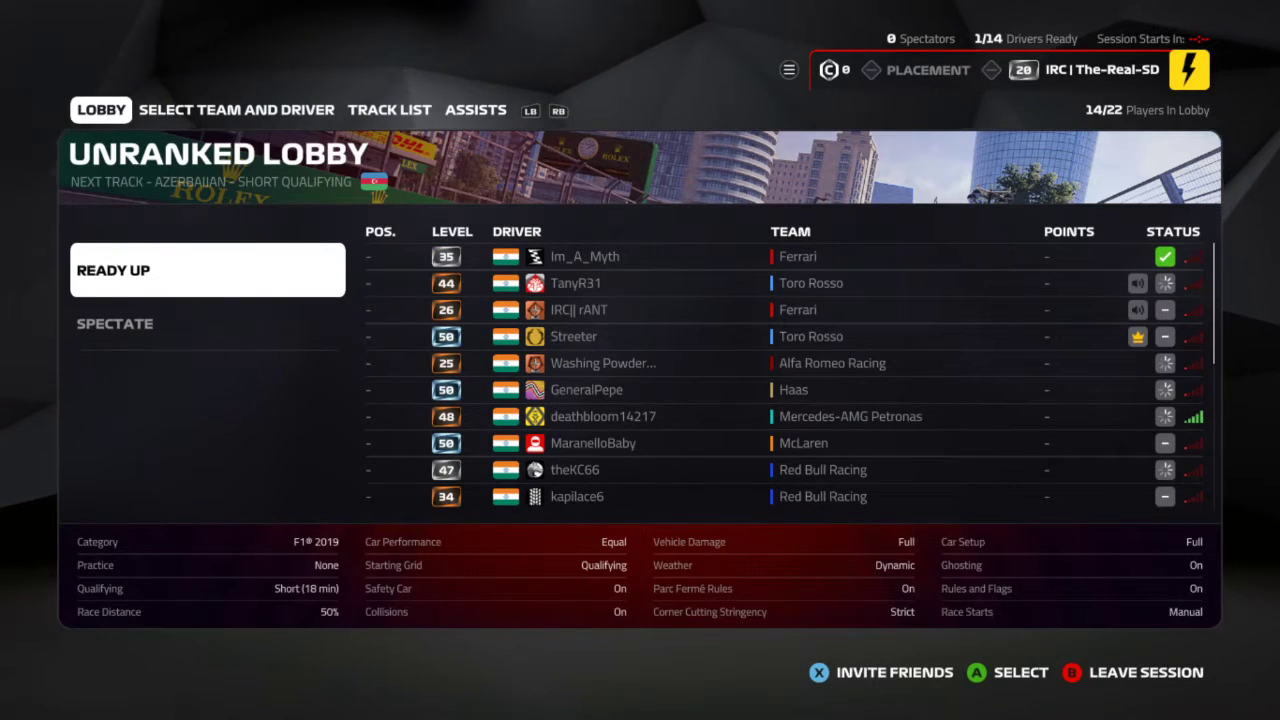
# Mute all drivers in the Azerbaijan unranked lobby through the player voice options.
pyautogui.press('Right')
pyautogui.press('Return')
pyautogui.press('Return')
# View the Rich Energy Haas F1 Team drivers on Select Team and Driver, then return to the lobby.
pyautogui.press('pagedown')
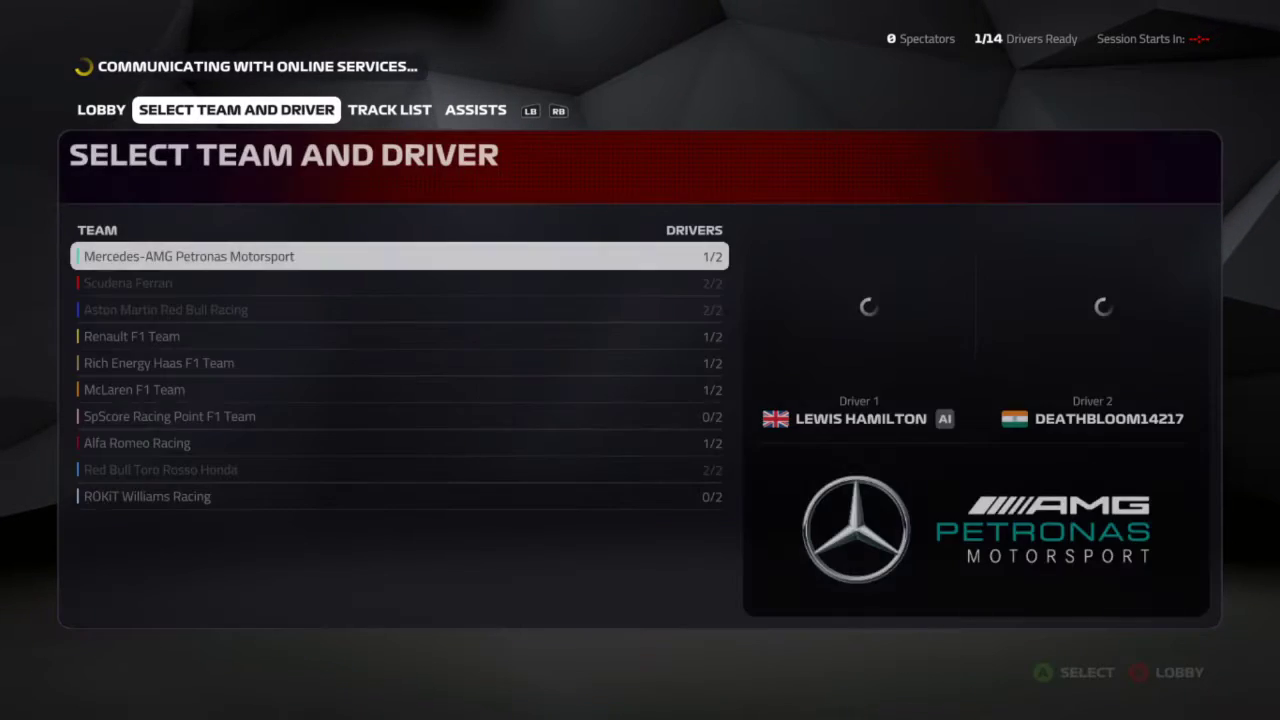
pyautogui.press('Down')
pyautogui.press('Down')
pyautogui.press('Down')
pyautogui.press('Down')
pyautogui.press('Return')
pyautogui.press('Down')
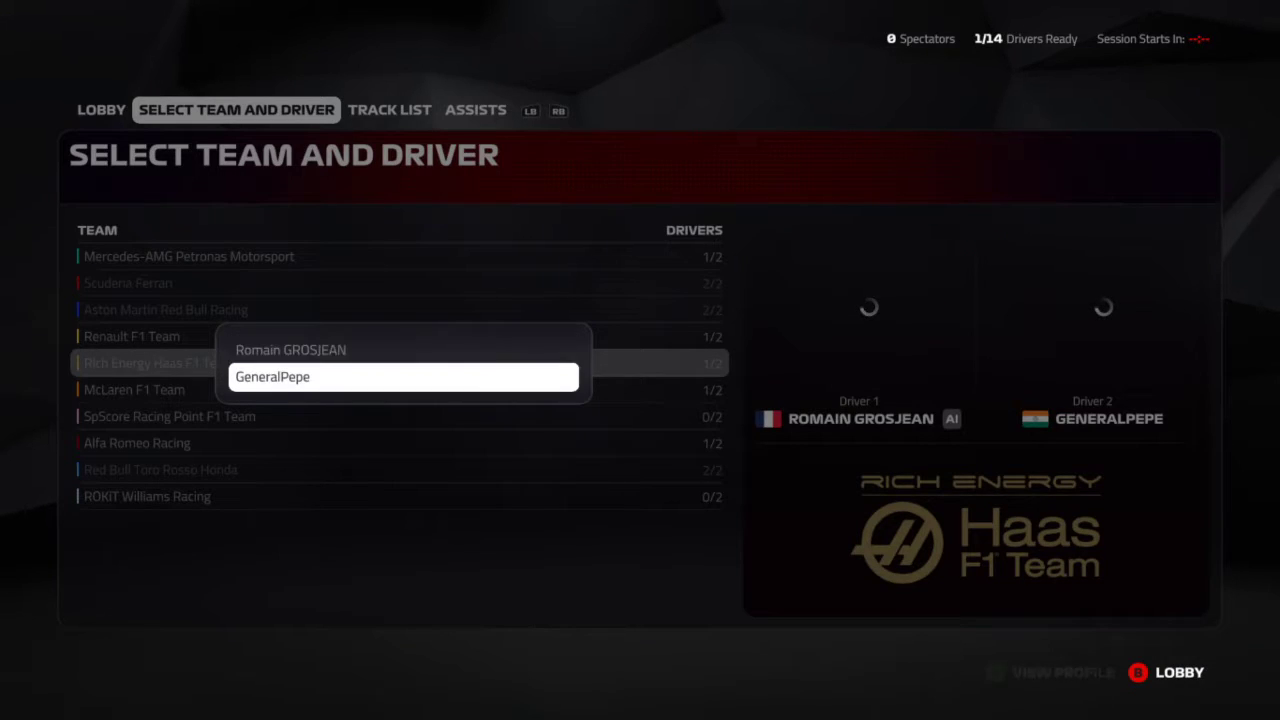
pyautogui.press('Up')
pyautogui.press('Escape')
pyautogui.press('Escape')
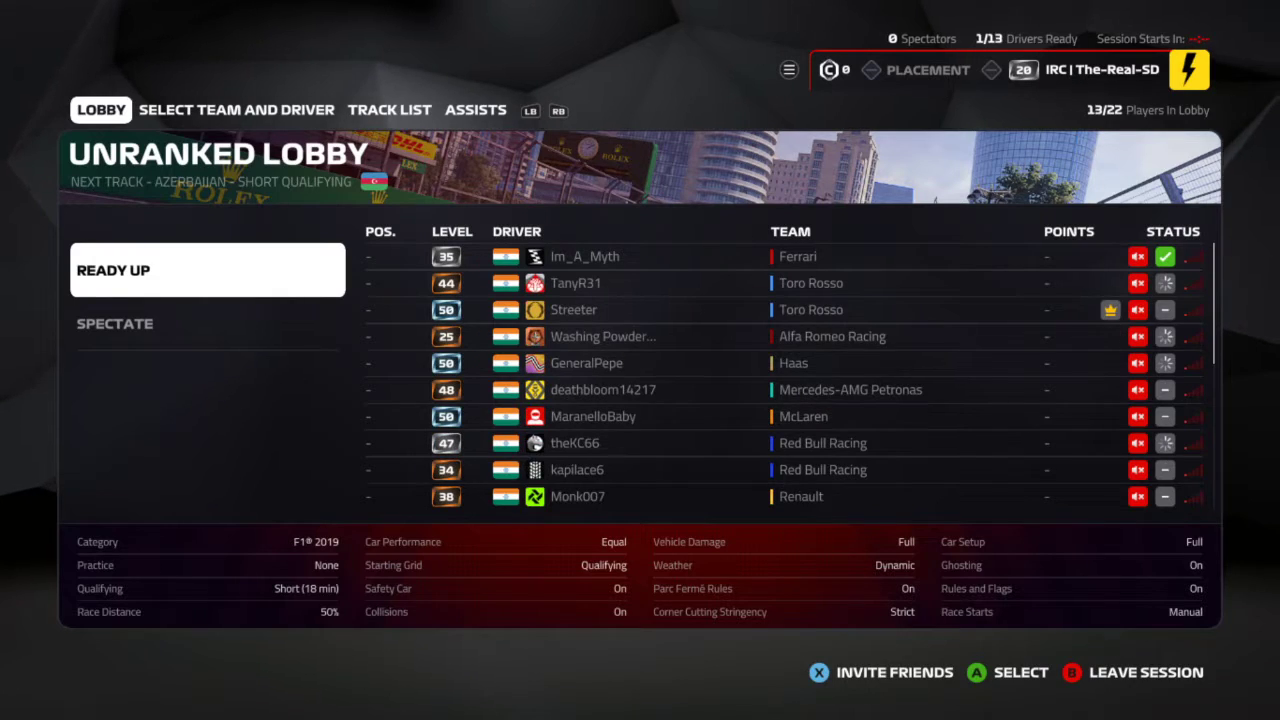
pyautogui.press('Right')
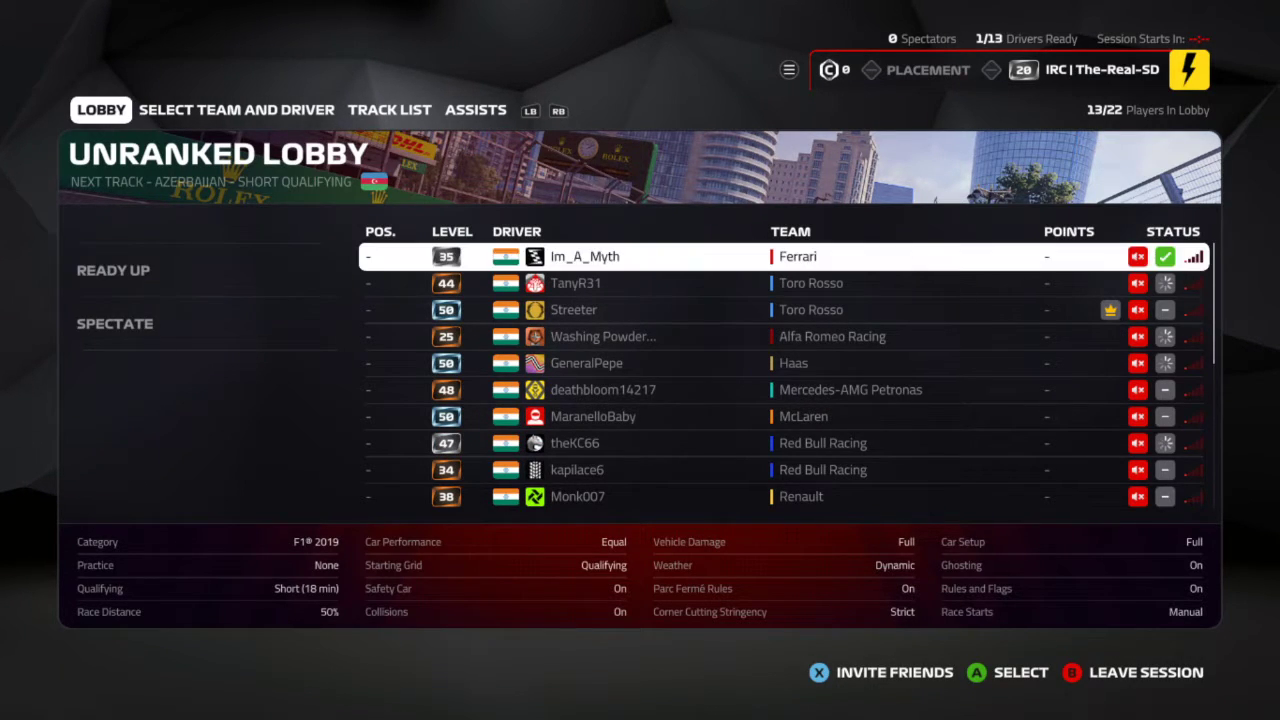
pyautogui.press('Down')
pyautogui.press('Down')
pyautogui.press('Down')
pyautogui.press('Down')
pyautogui.press('Down')
pyautogui.press('Down')
pyautogui.press('Down')
pyautogui.press('Down')
pyautogui.press('Down')
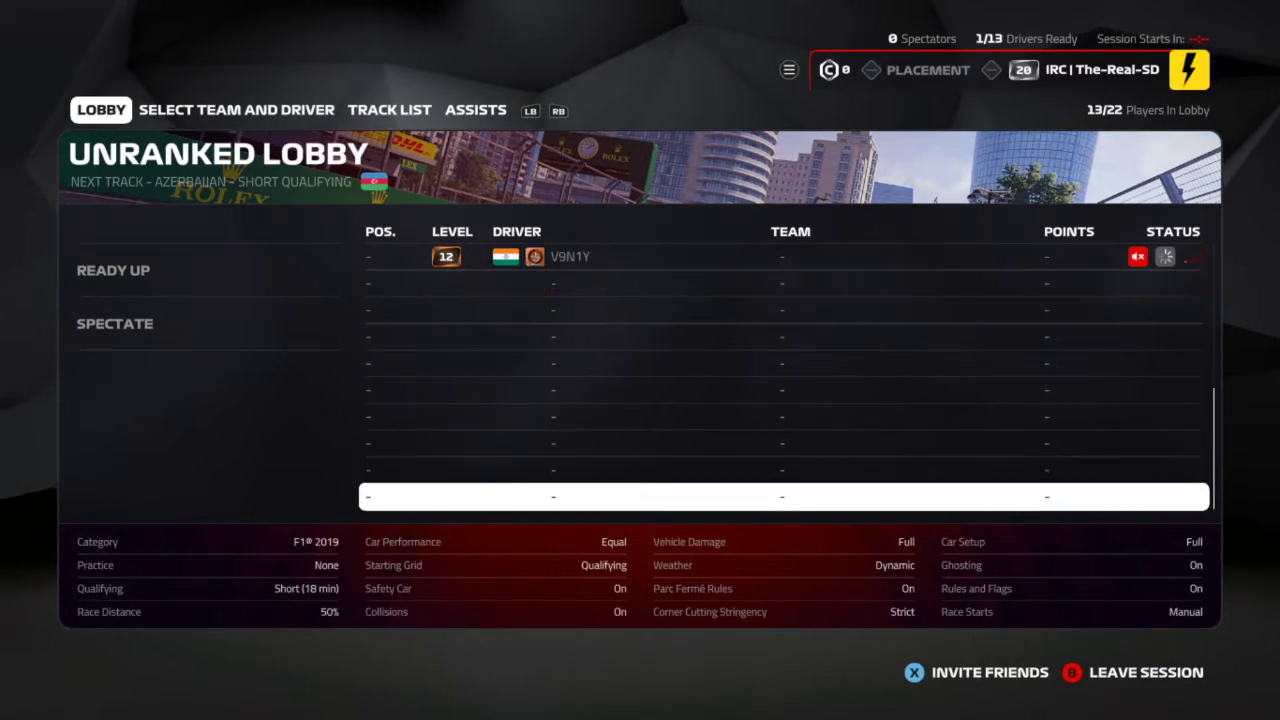
pyautogui.press('Down')
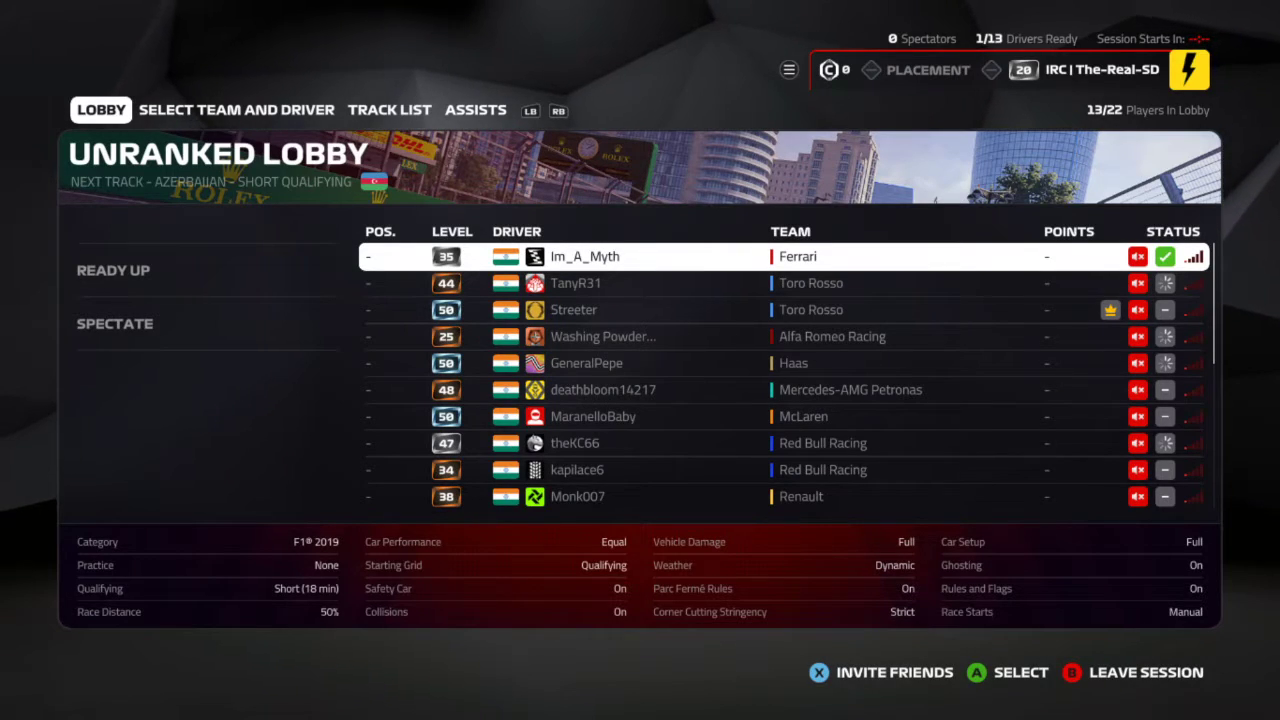
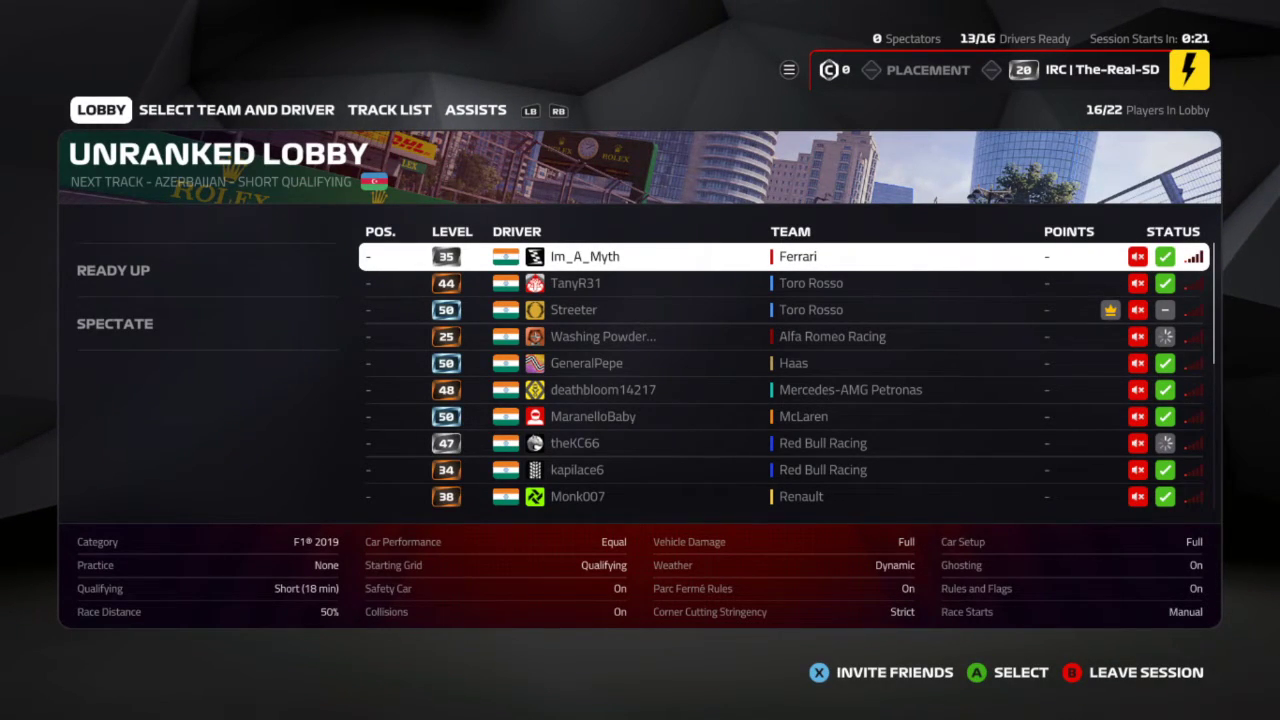
# Ready up in the Azerbaijan unranked lobby and let the session load to tyre allocation.
pyautogui.press('Left')
pyautogui.press('Right')
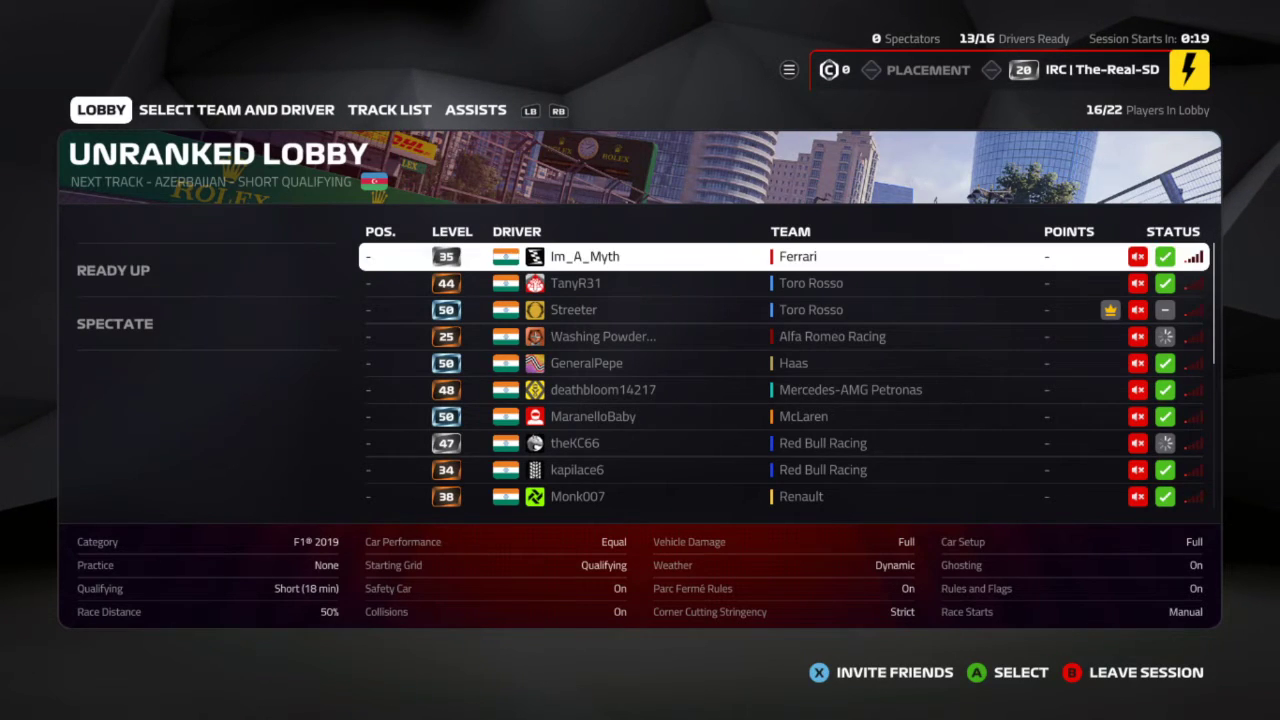
pyautogui.press('Left')
pyautogui.press('Return')
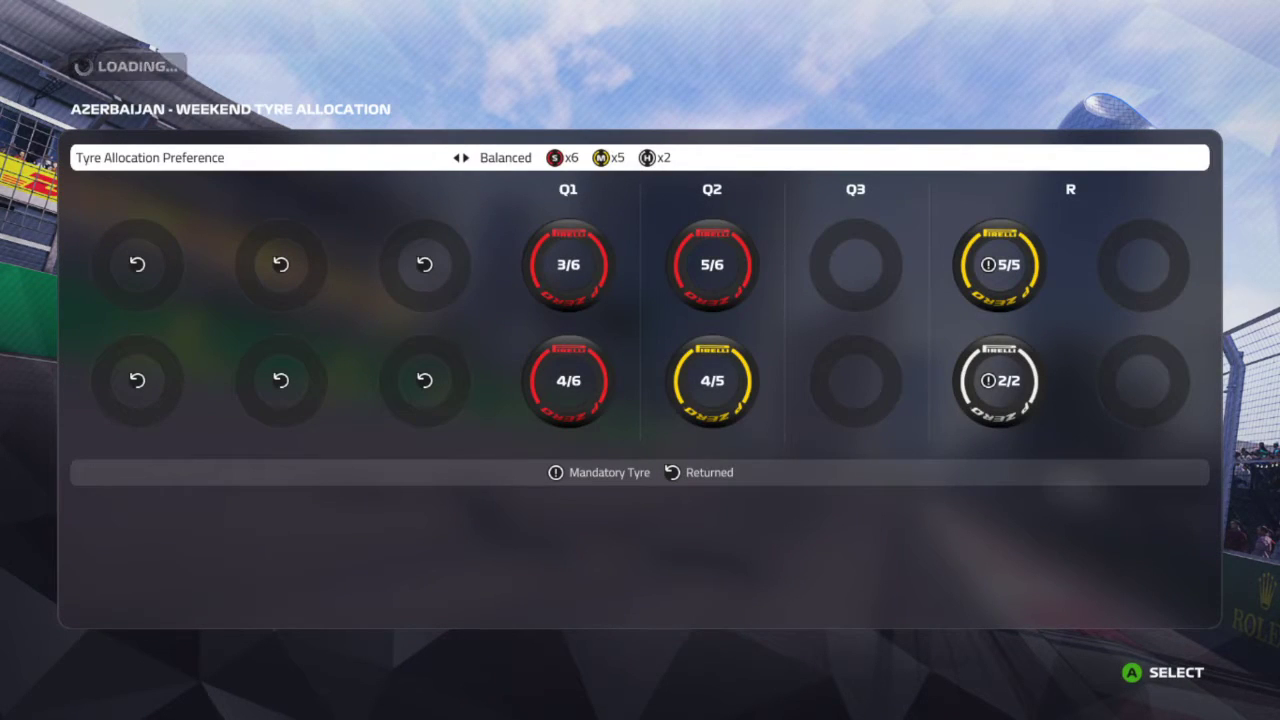
# Cycle the tyre allocation preference from Balanced to Softer, then to Harder.
pyautogui.press('Right')
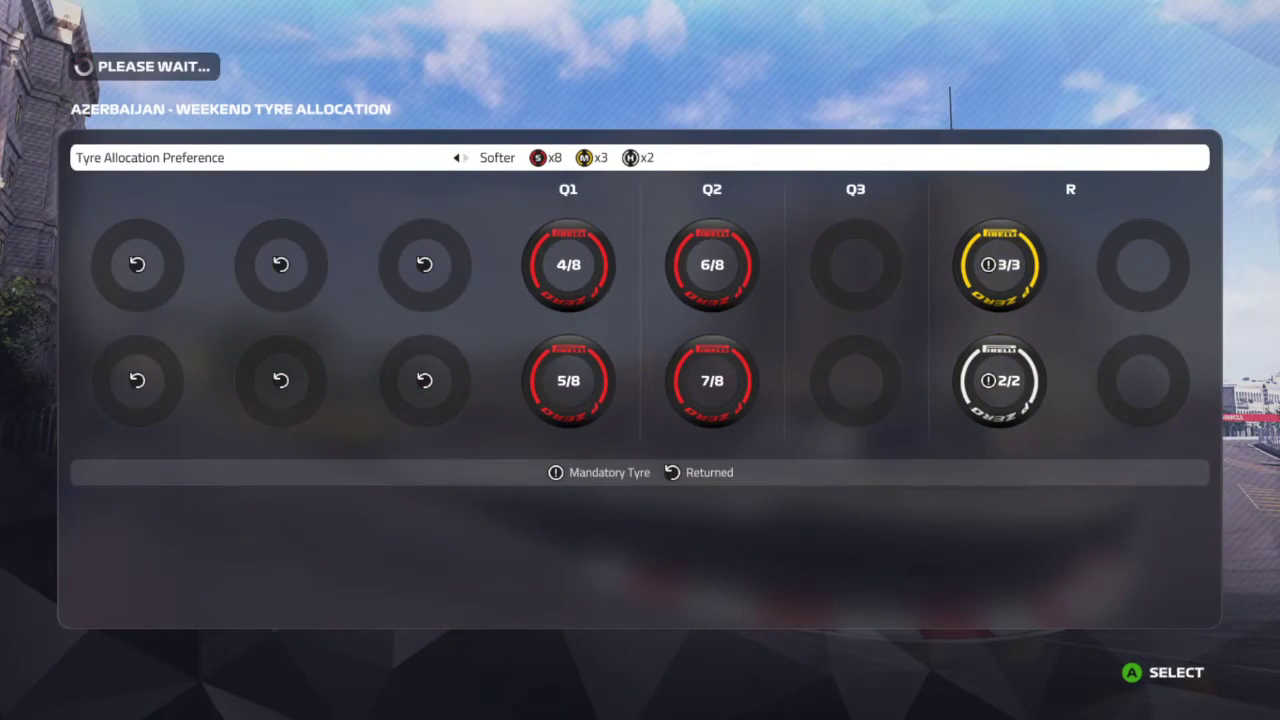
pyautogui.press('Left')
pyautogui.press('Left')
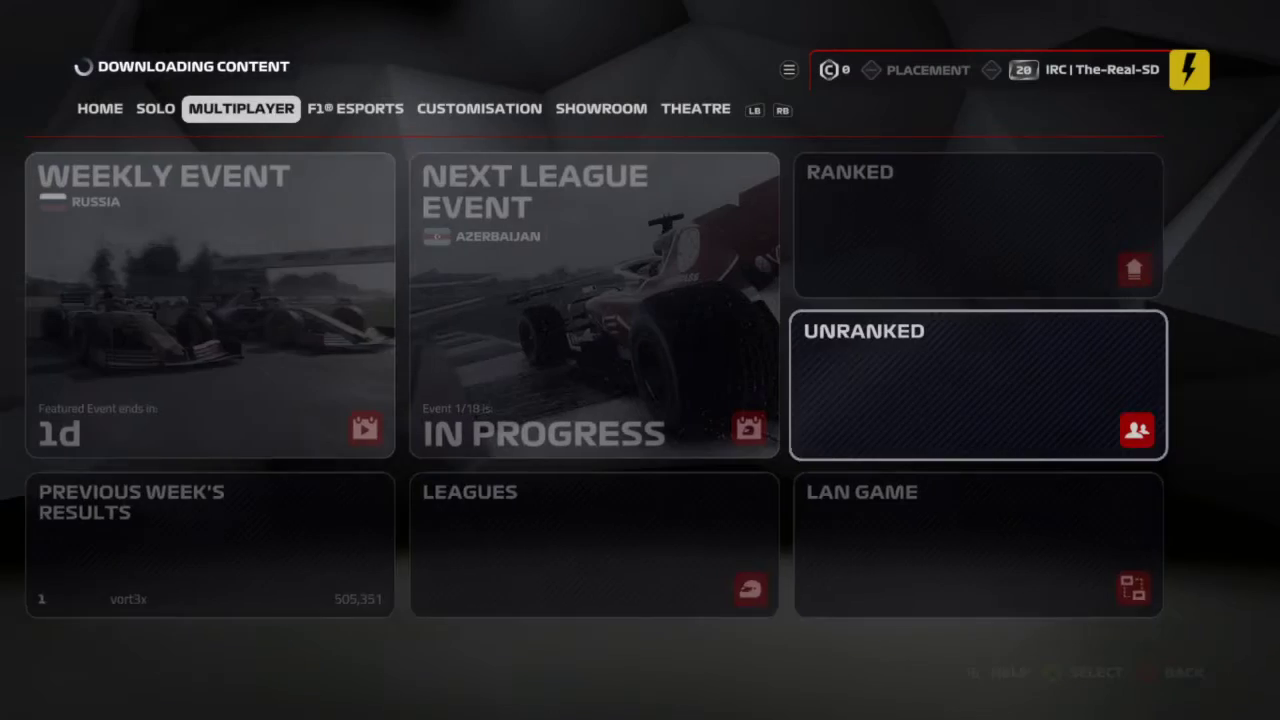
# Glance at the player licence card, close it, and join an unranked session.
pyautogui.press('Tab')
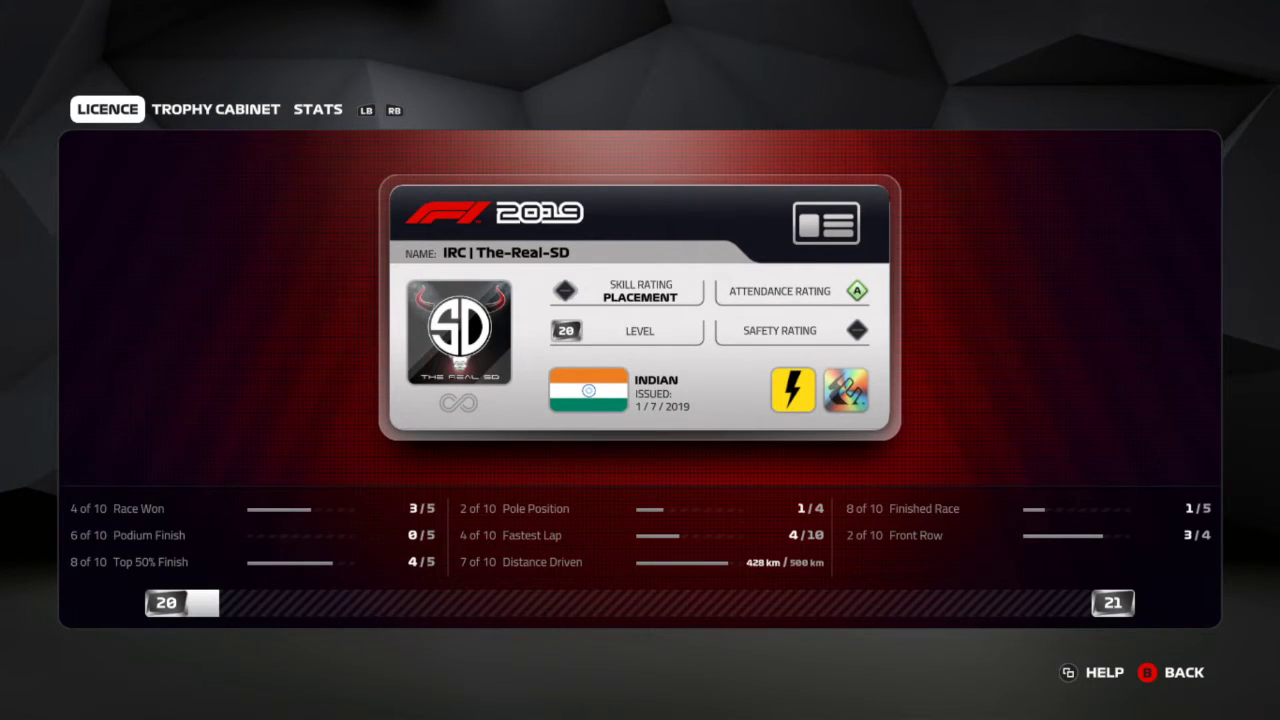
pyautogui.press('Escape')
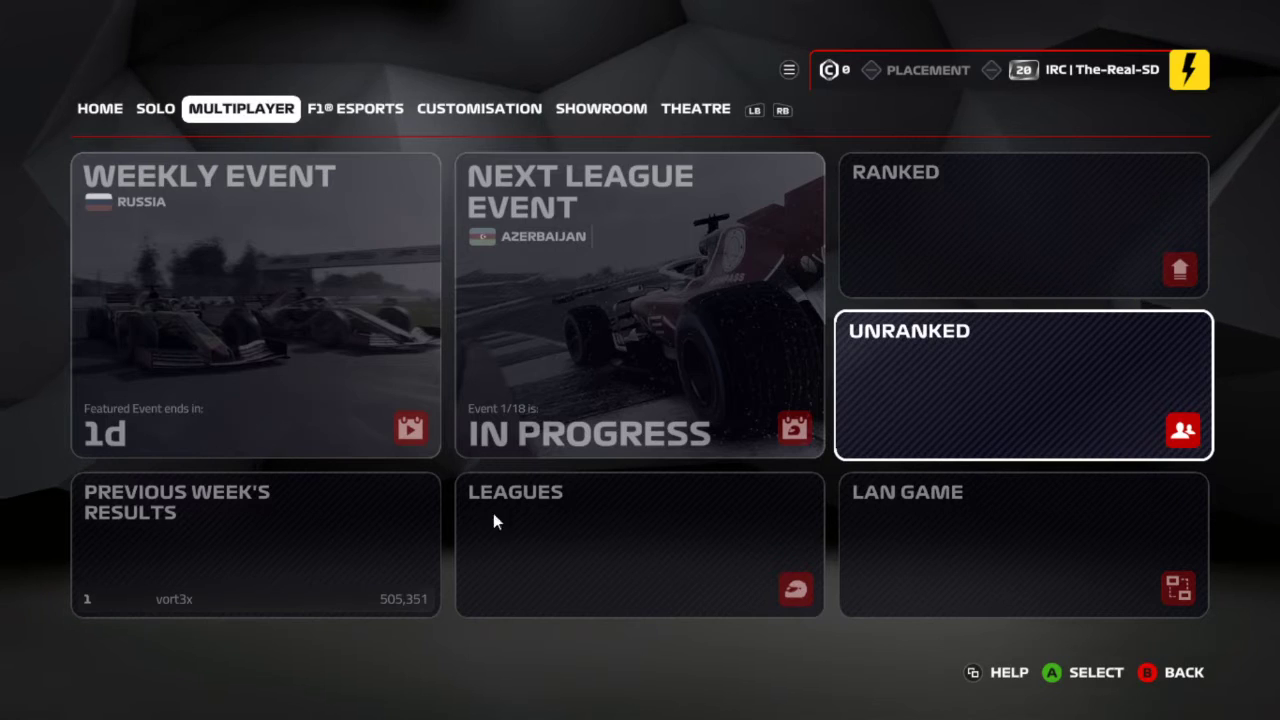
pyautogui.press('Return')
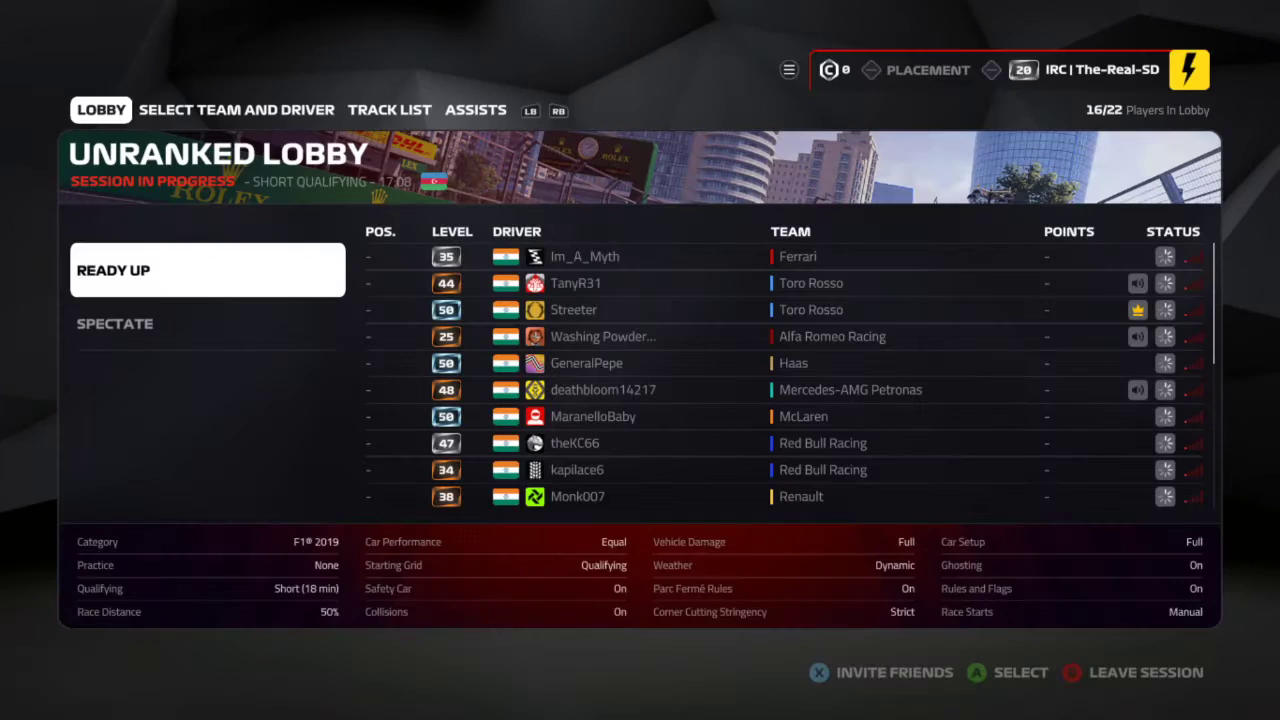
# Select the first driver row and choose Mute All for the other players.
pyautogui.press('Right')
pyautogui.press('Return')
pyautogui.press('Return')
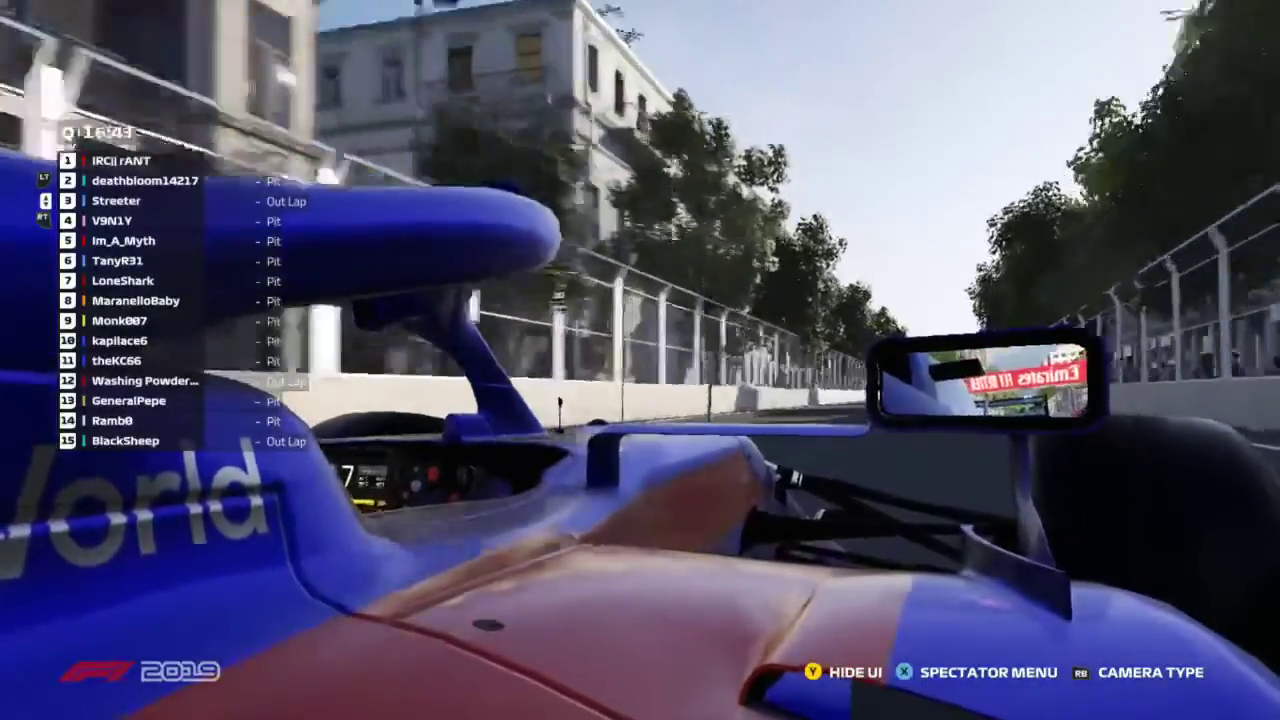
# Spectate the leader and a driver further down, changing the spectator camera view.
pyautogui.press('Up')
pyautogui.press('Up')
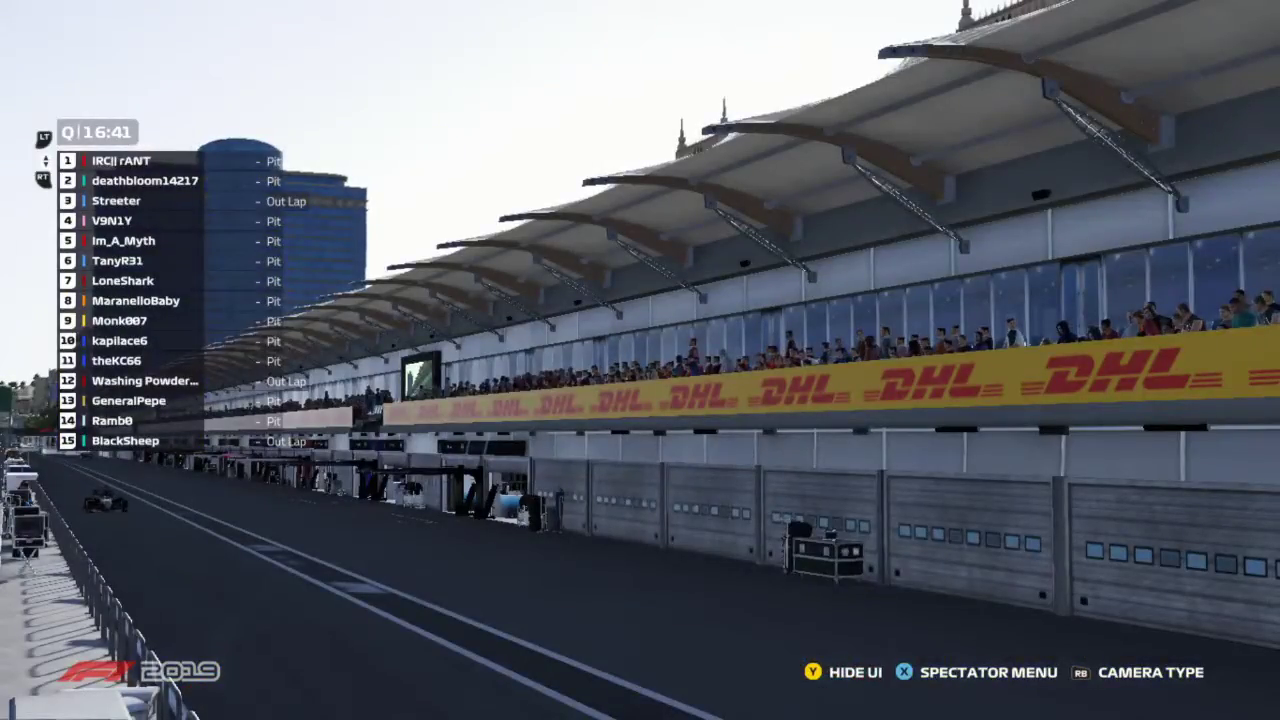
pyautogui.press('Up')
pyautogui.press('Up')
pyautogui.press('Up')
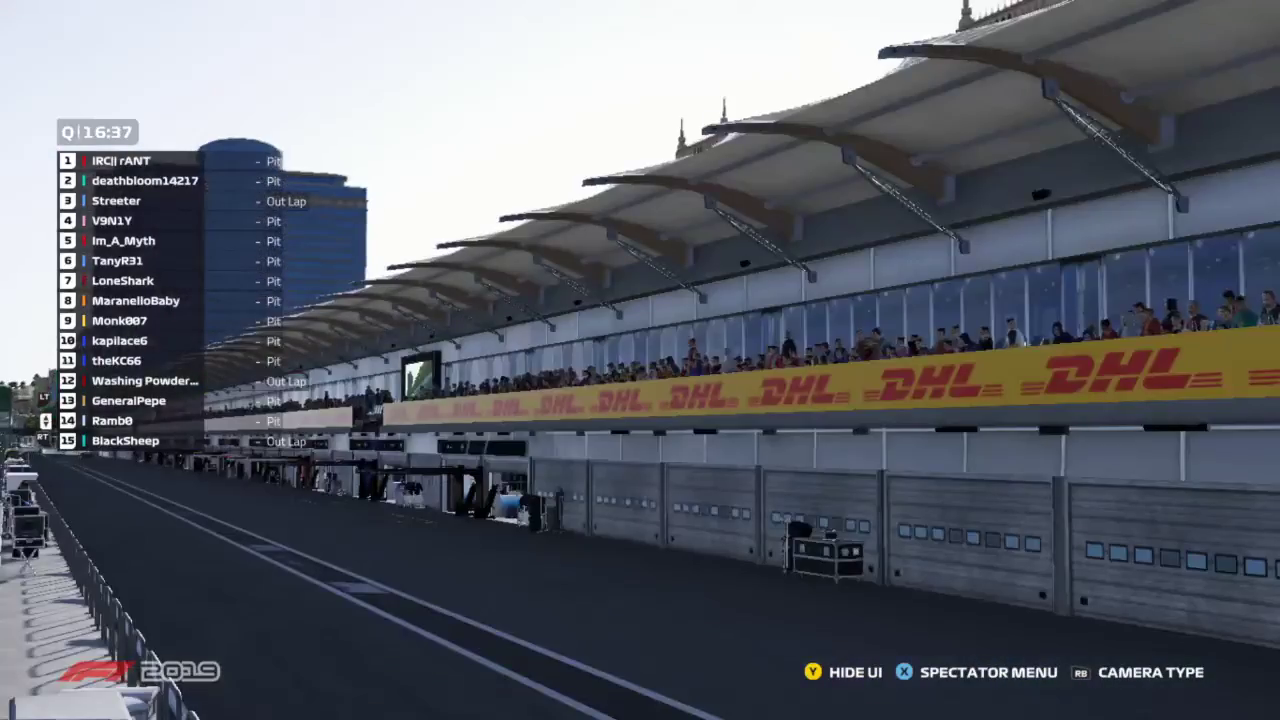
pyautogui.press('x')
pyautogui.press('Escape')
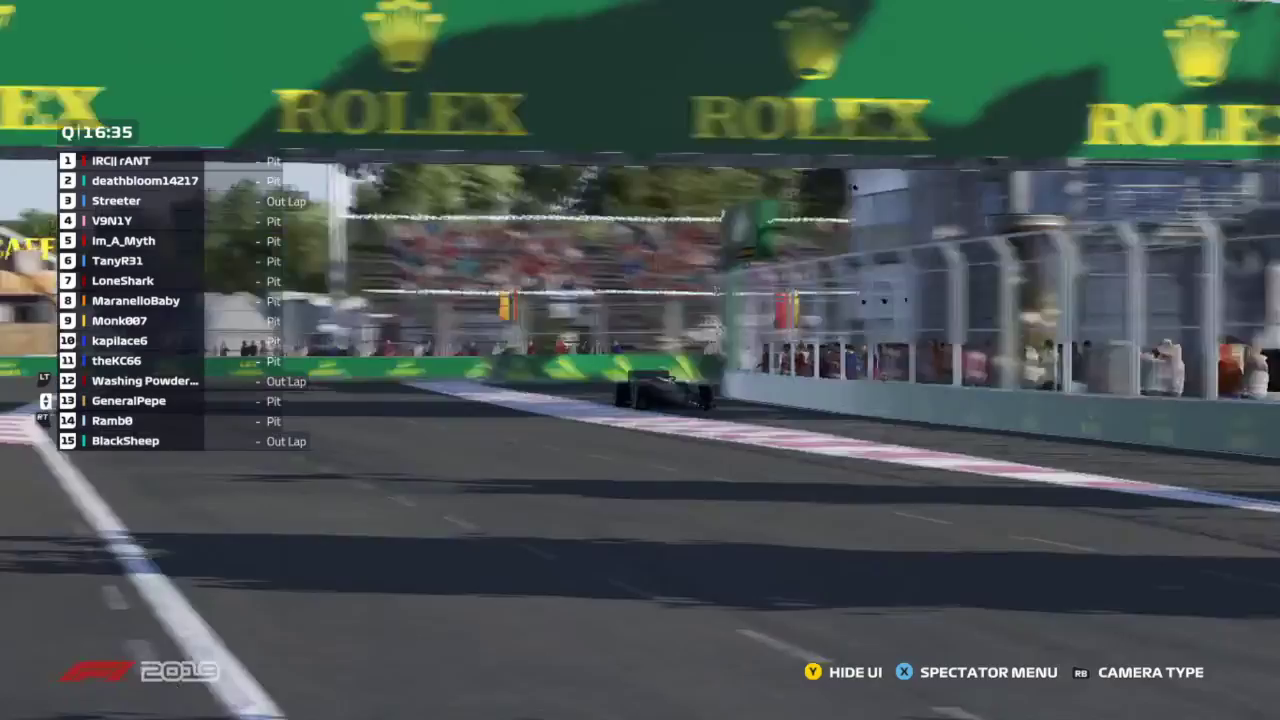
# Cycle back through the drivers to the leader, then to the fourth-placed driver.
pyautogui.press('Down')
pyautogui.press('Down')
pyautogui.press('x')
pyautogui.press('Escape')
pyautogui.press('Down')
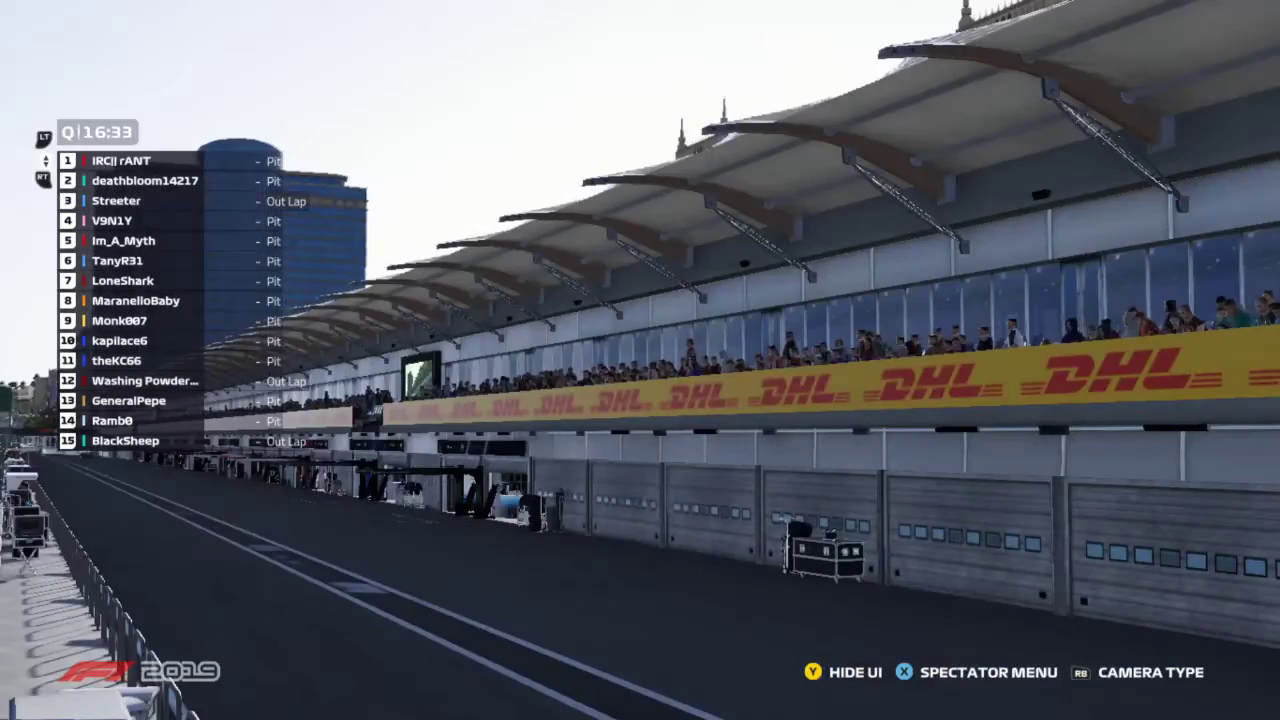
pyautogui.press('Down')
pyautogui.press('Down')
pyautogui.press('Down')
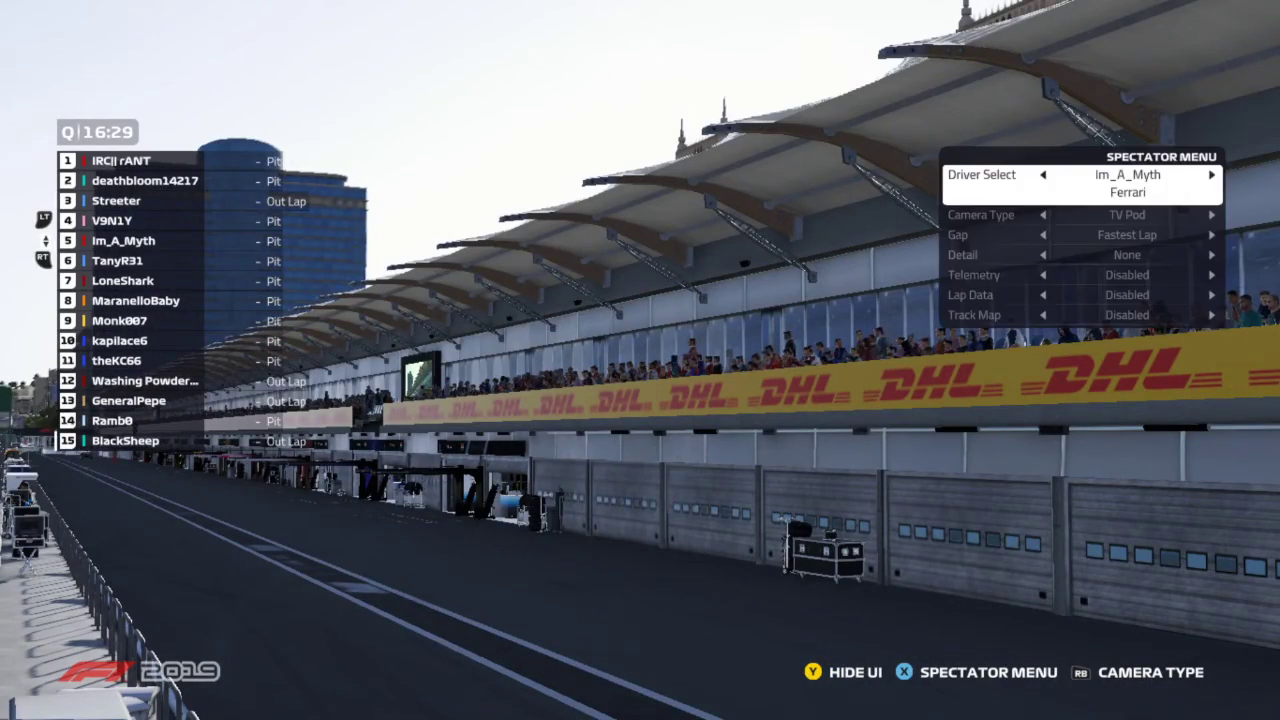
# Watch the Ferrari driver onboard, check spectator options, and pause to leave.
pyautogui.press('Escape')
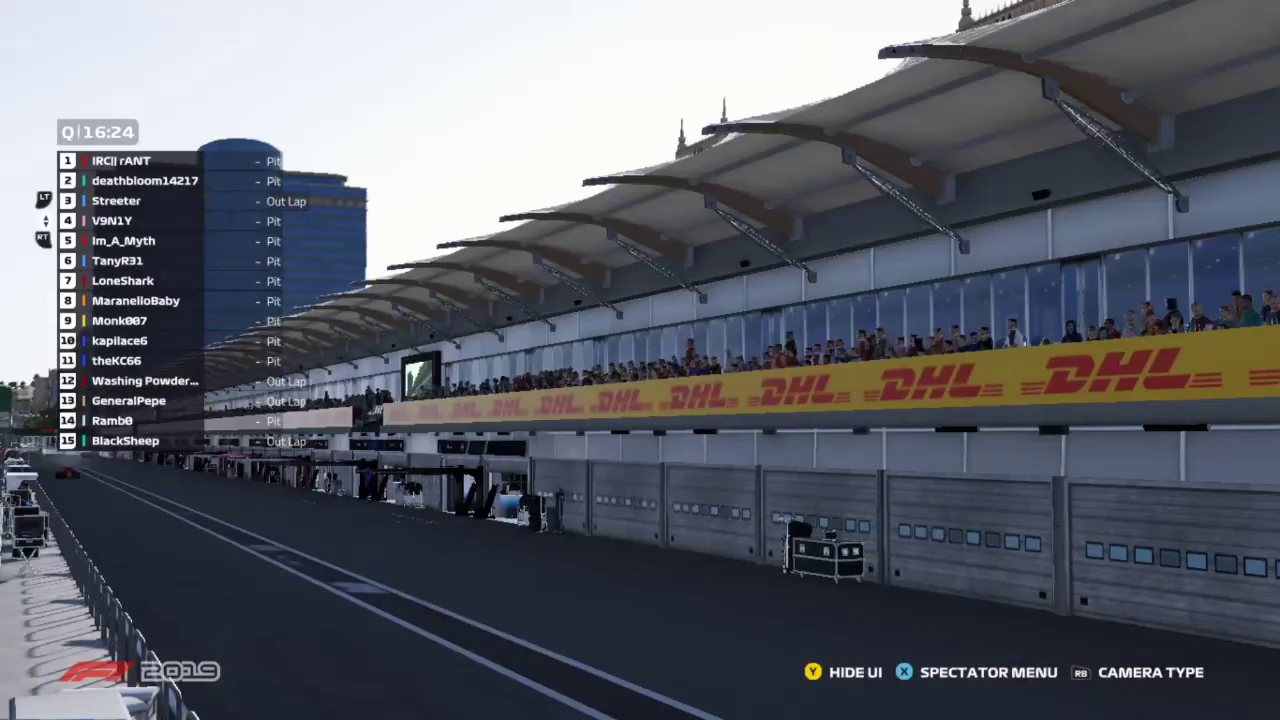
pyautogui.press('Escape')
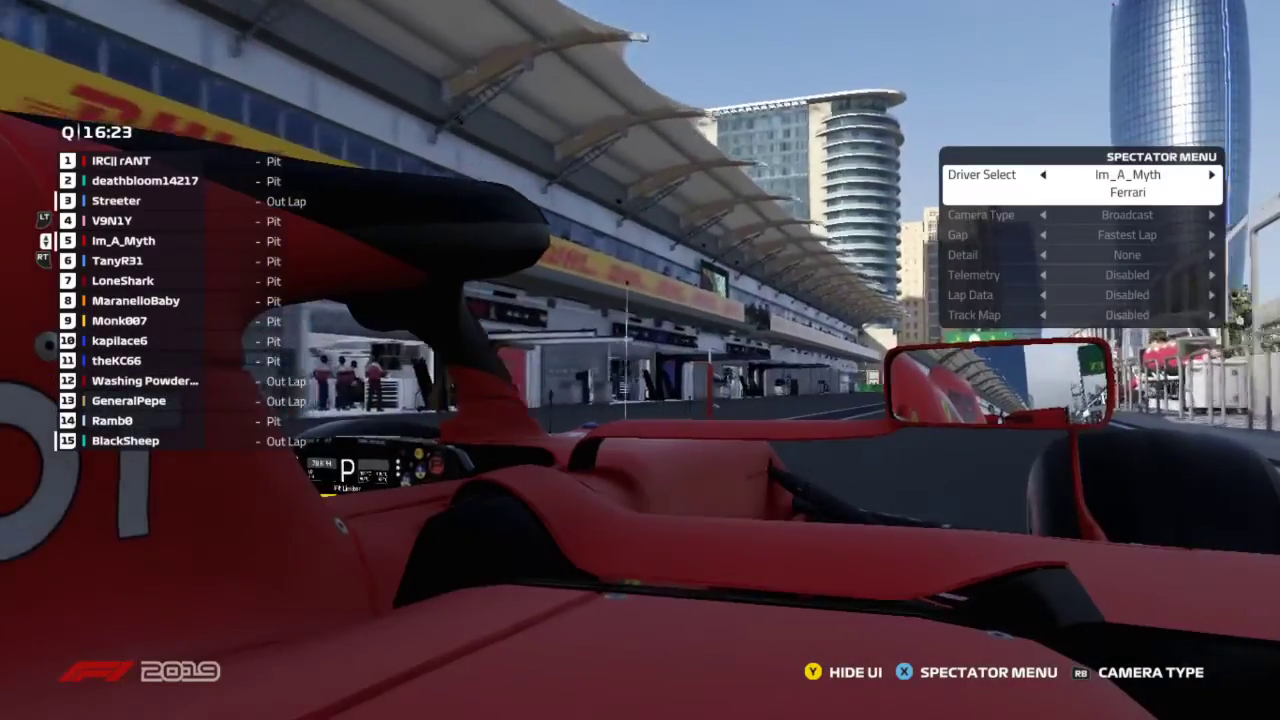
pyautogui.press('Escape')
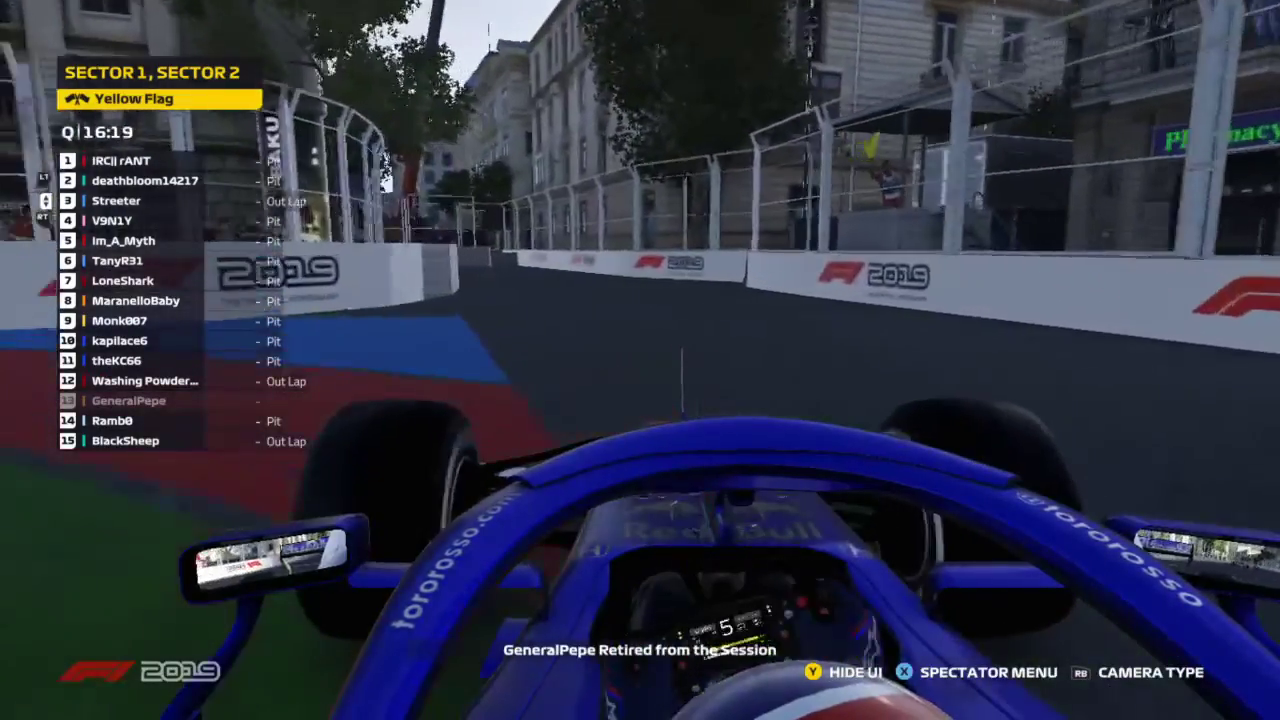
pyautogui.press('Escape')
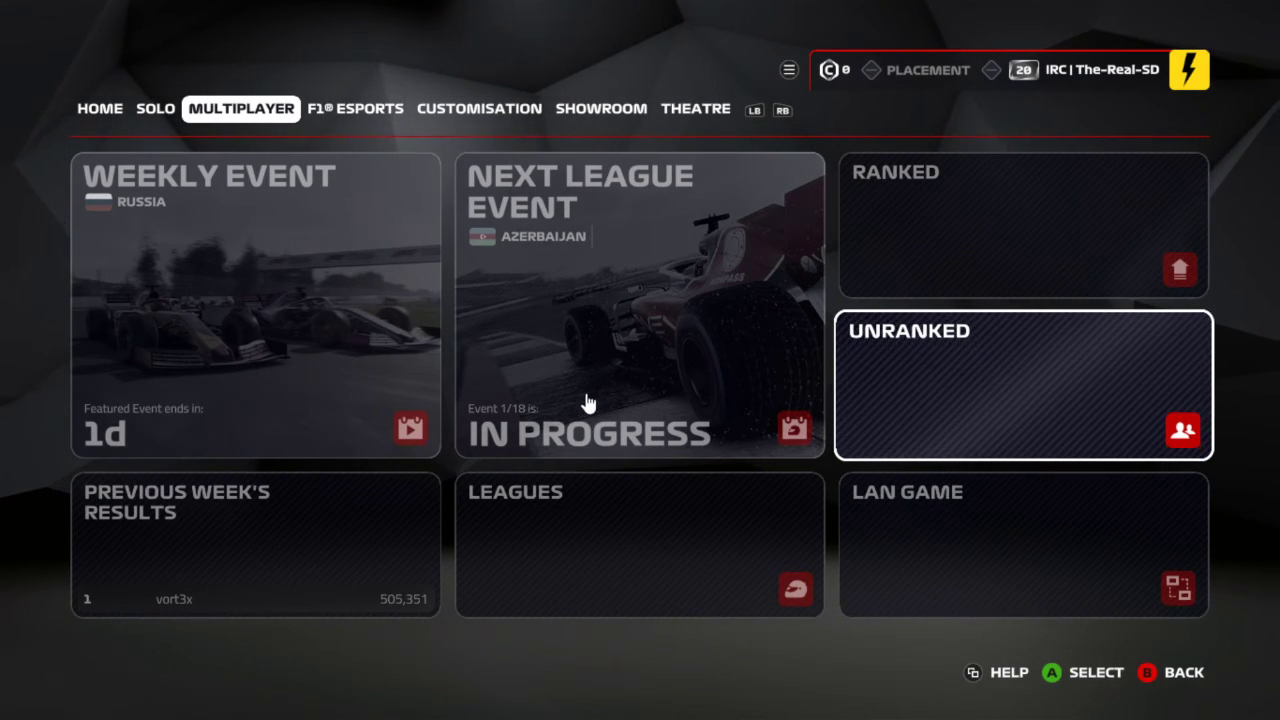
# Rejoin the unranked session and check your own row's player options.
pyautogui.press('Return')
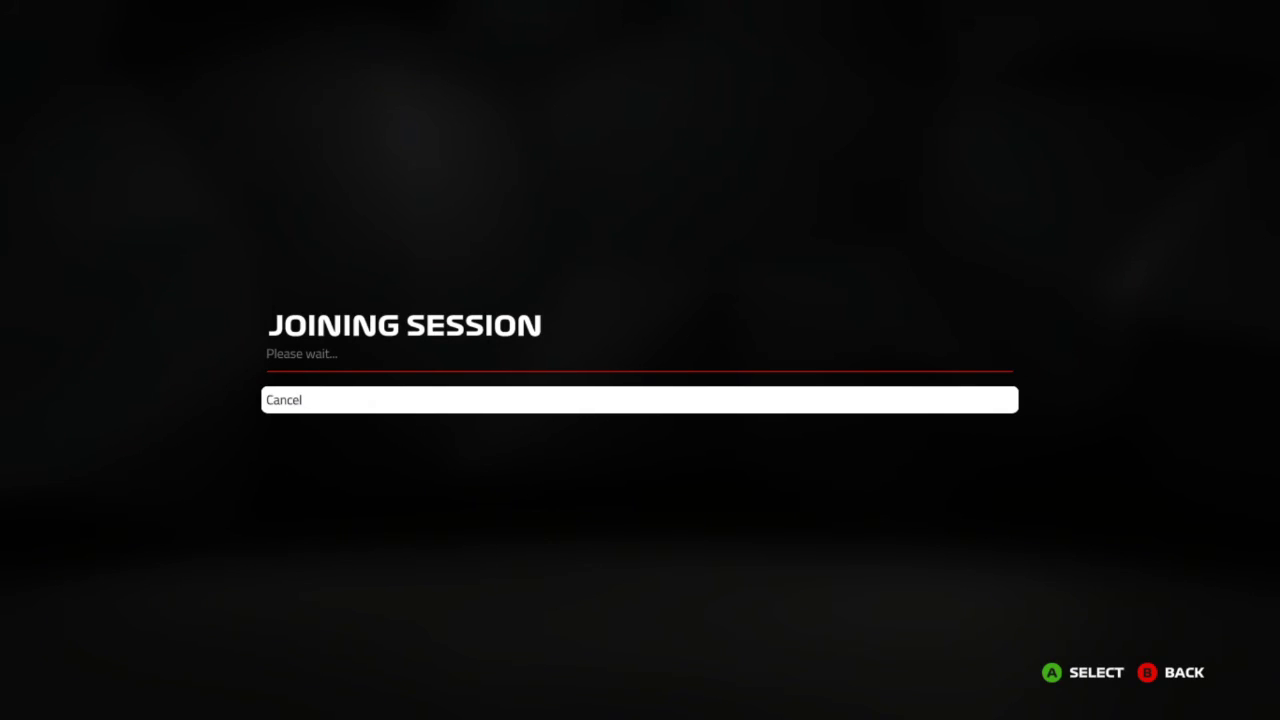
pyautogui.press('Right')
pyautogui.press('Return')
pyautogui.press('Escape')
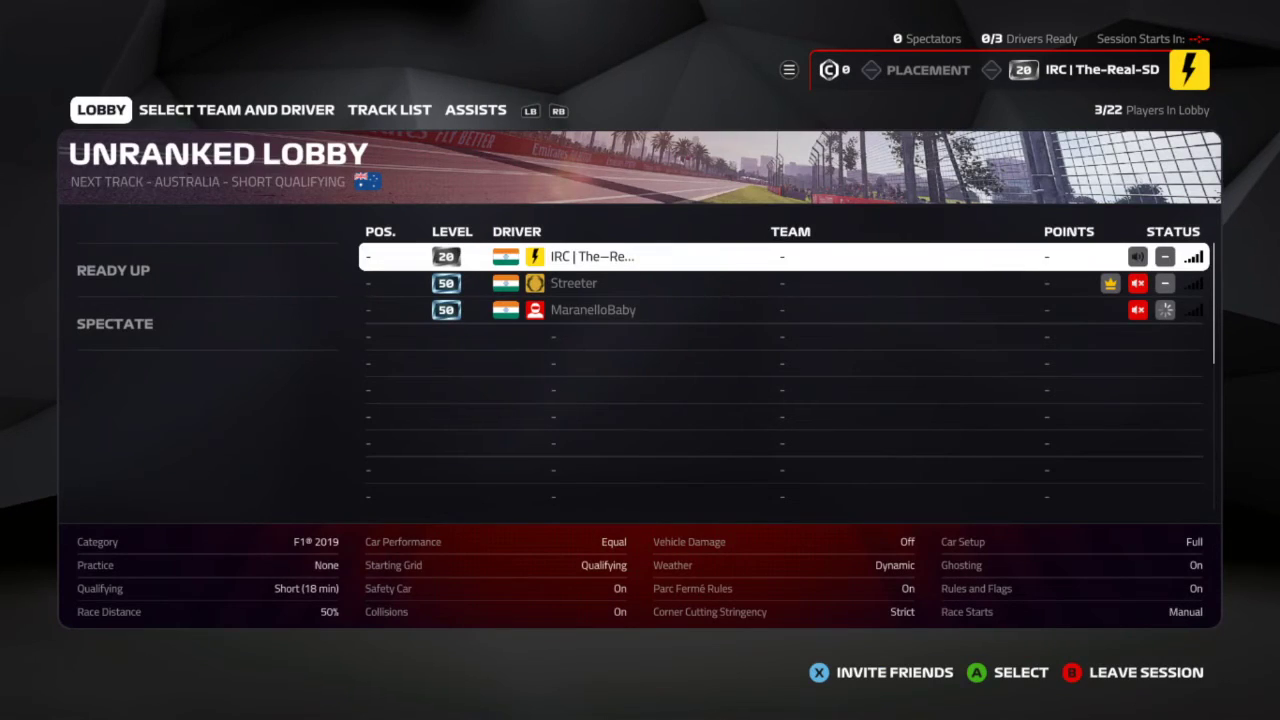
# Take a Rich Energy Haas F1 Team seat and open your player licence.
pyautogui.press('pagedown')
pyautogui.press('Down')
pyautogui.press('Down')
pyautogui.press('Down')
pyautogui.press('Down')
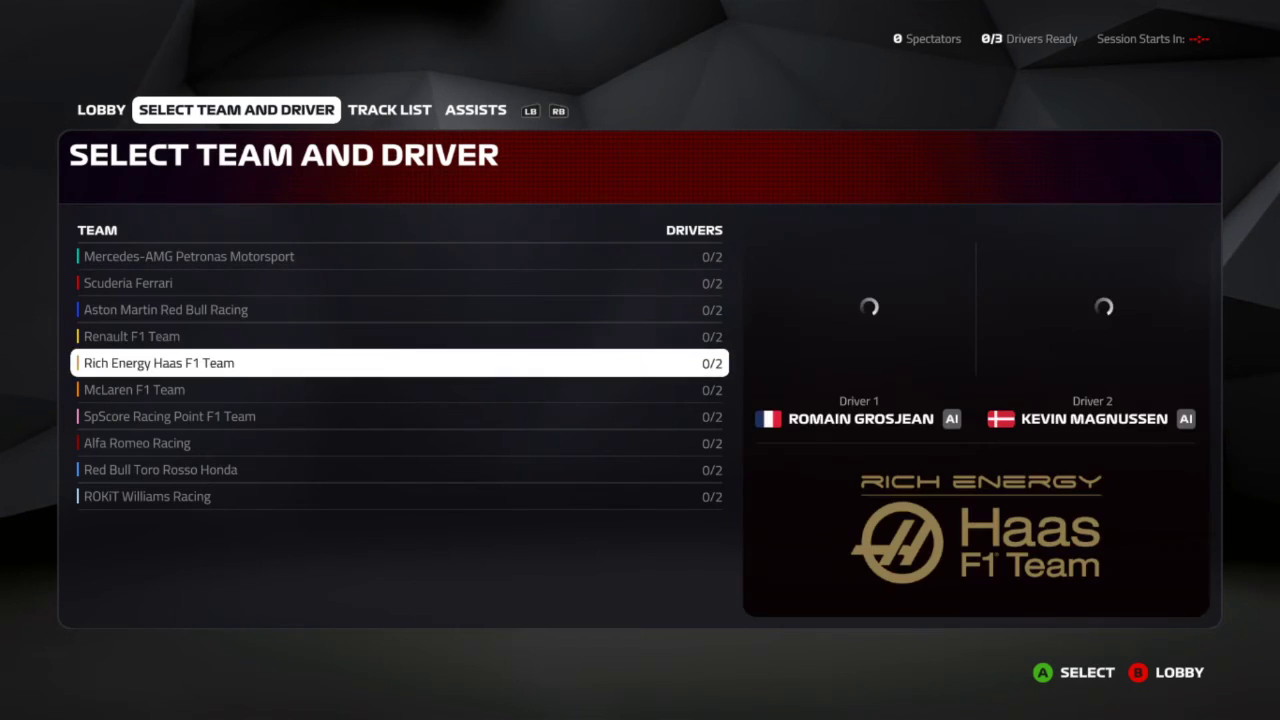
pyautogui.press('Return')
pyautogui.press('Return')
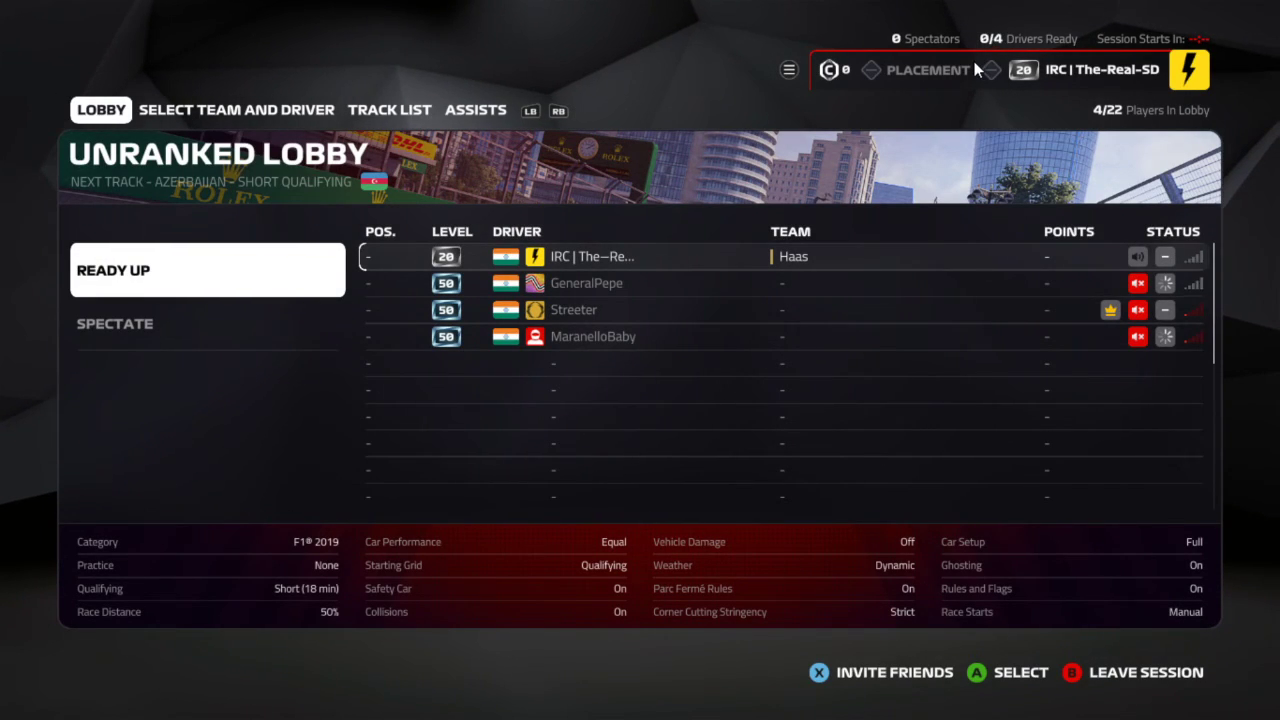
pyautogui.click(860, 60)
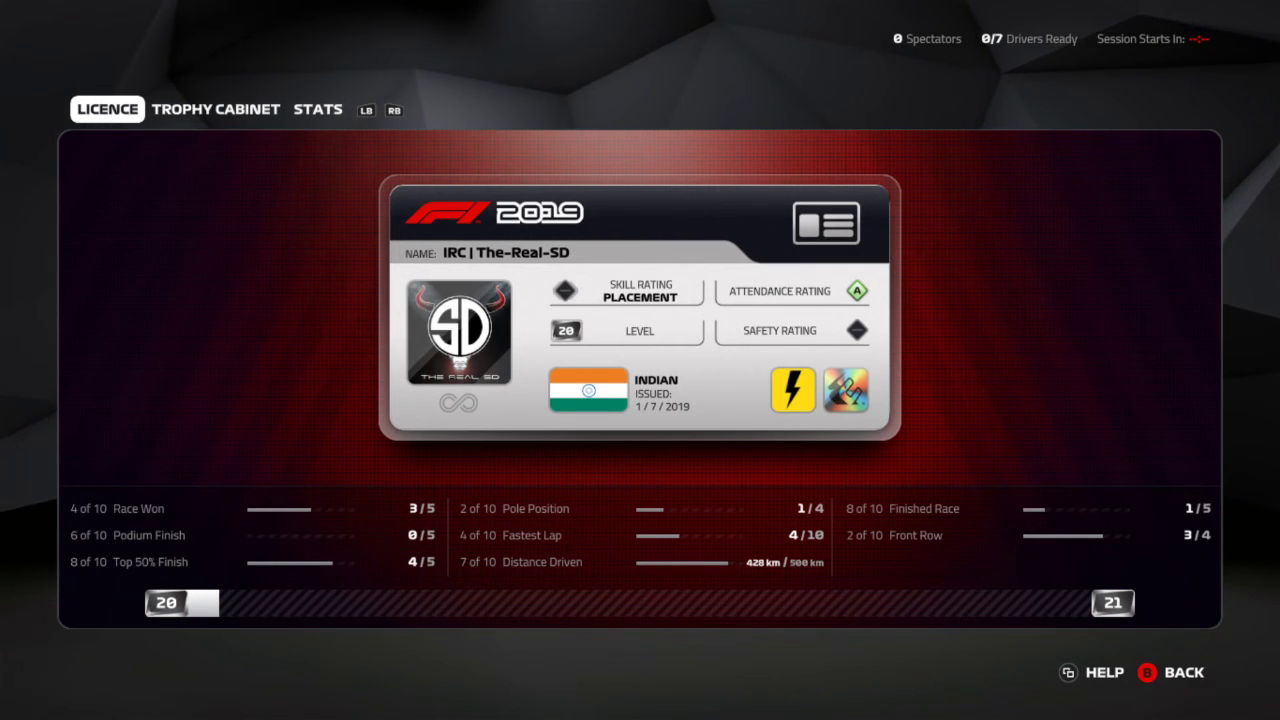
# Browse career stats and the trophy cabinet, then go back to the licence and the lobby.
pyautogui.press('e')
pyautogui.press('e')
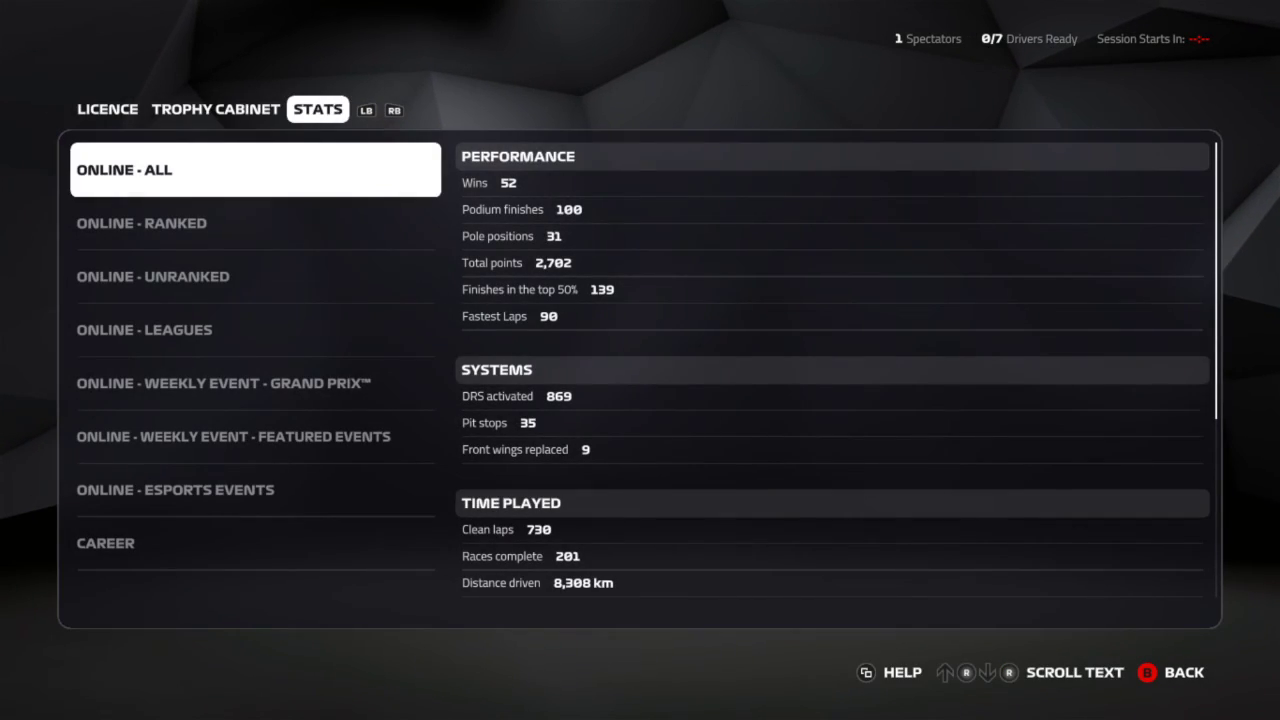
pyautogui.press('q')
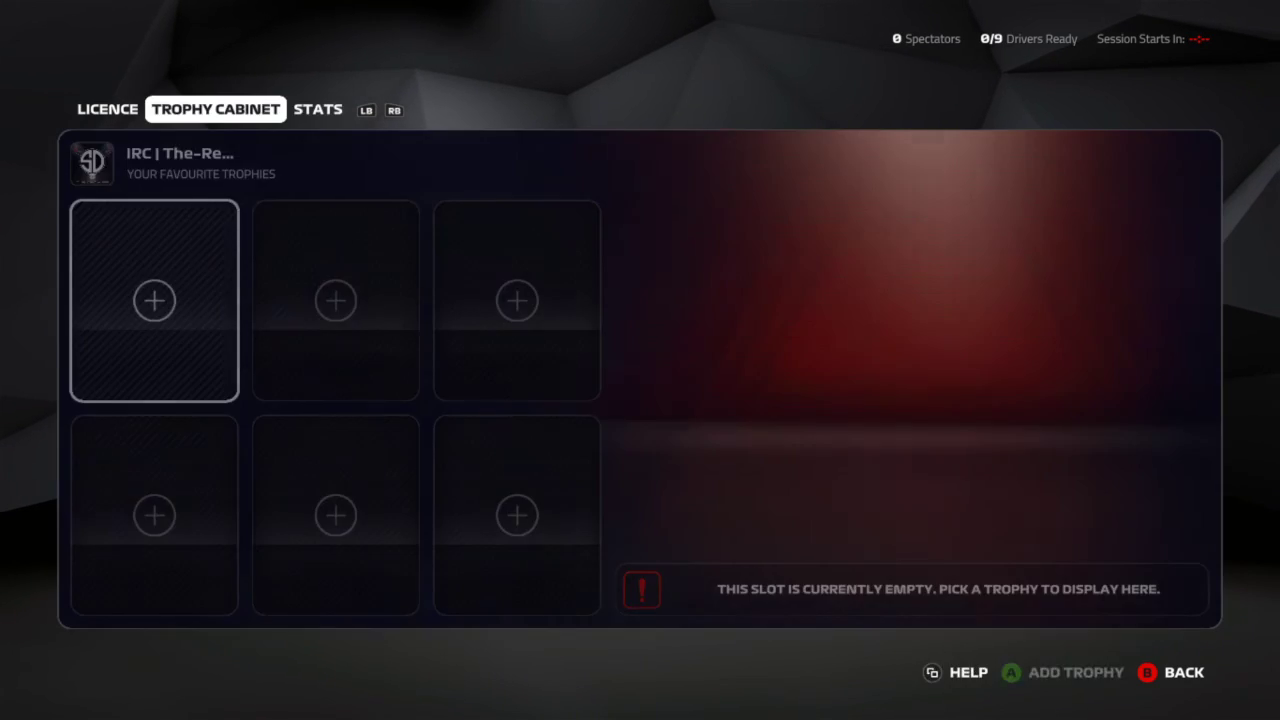
pyautogui.press('q')
pyautogui.press('Escape')
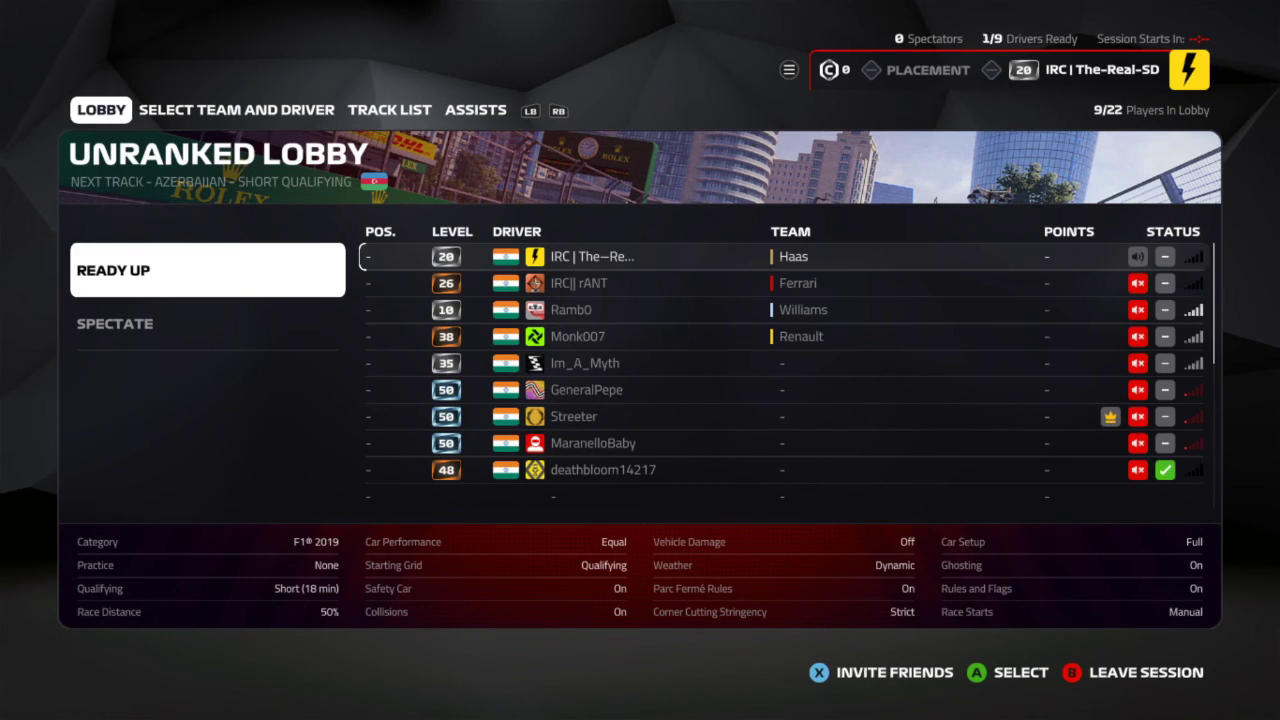
pyautogui.press('Right')
pyautogui.press('Down')
pyautogui.press('Down')
pyautogui.press('Down')
pyautogui.press('Down')
pyautogui.press('Down')
pyautogui.press('Down')
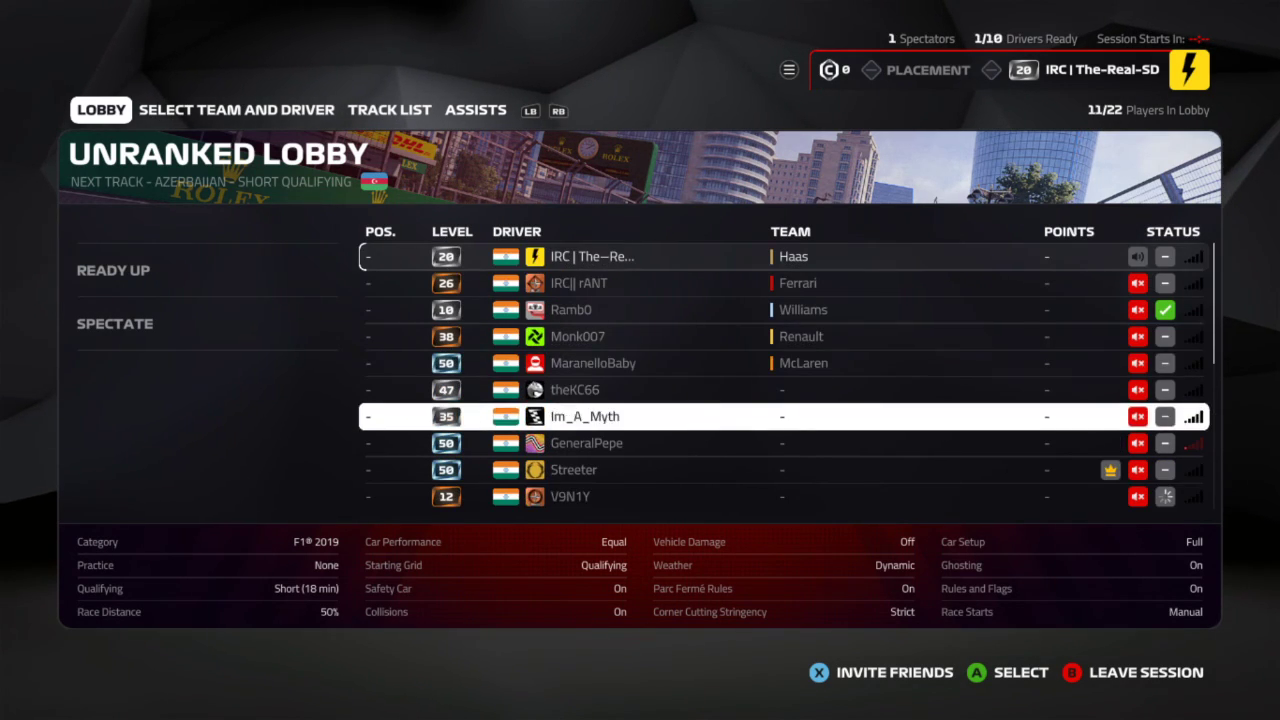
pyautogui.press('Down')
pyautogui.press('Down')
pyautogui.press('Down')
pyautogui.press('Up')
pyautogui.press('Up')
pyautogui.press('Up')
pyautogui.press('Up')
pyautogui.press('Up')
pyautogui.press('Up')
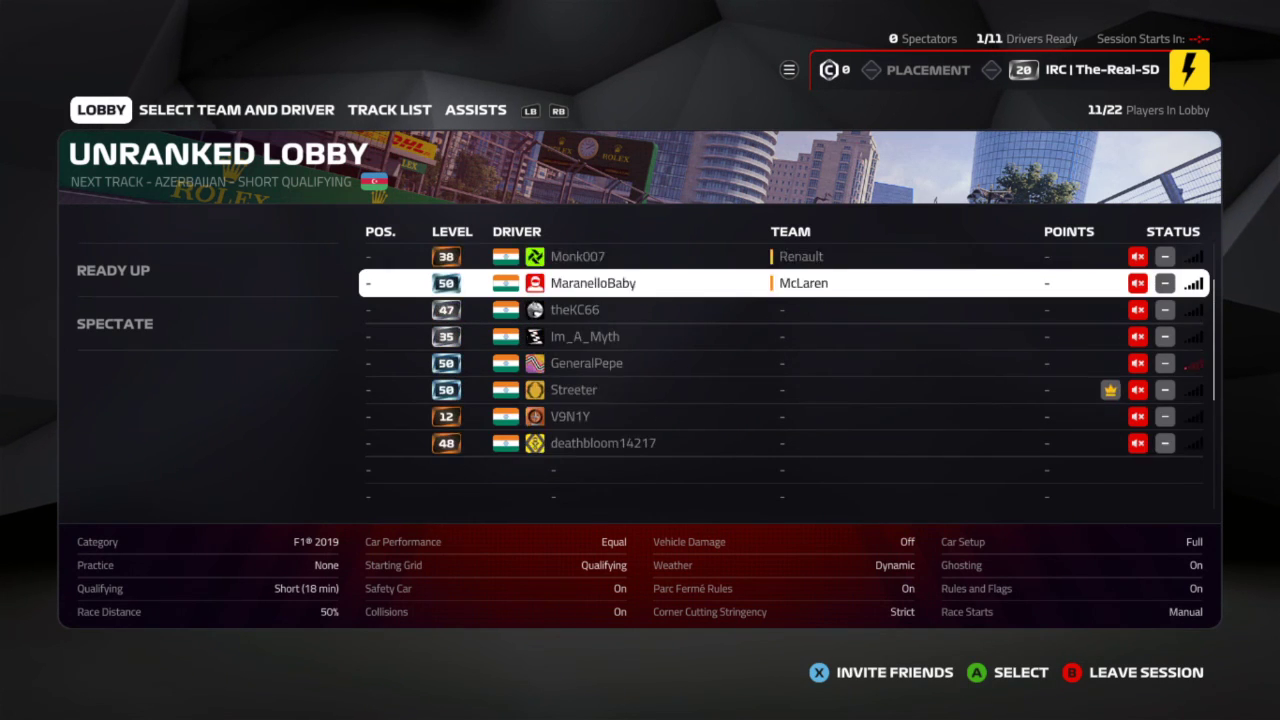
pyautogui.press('Up')
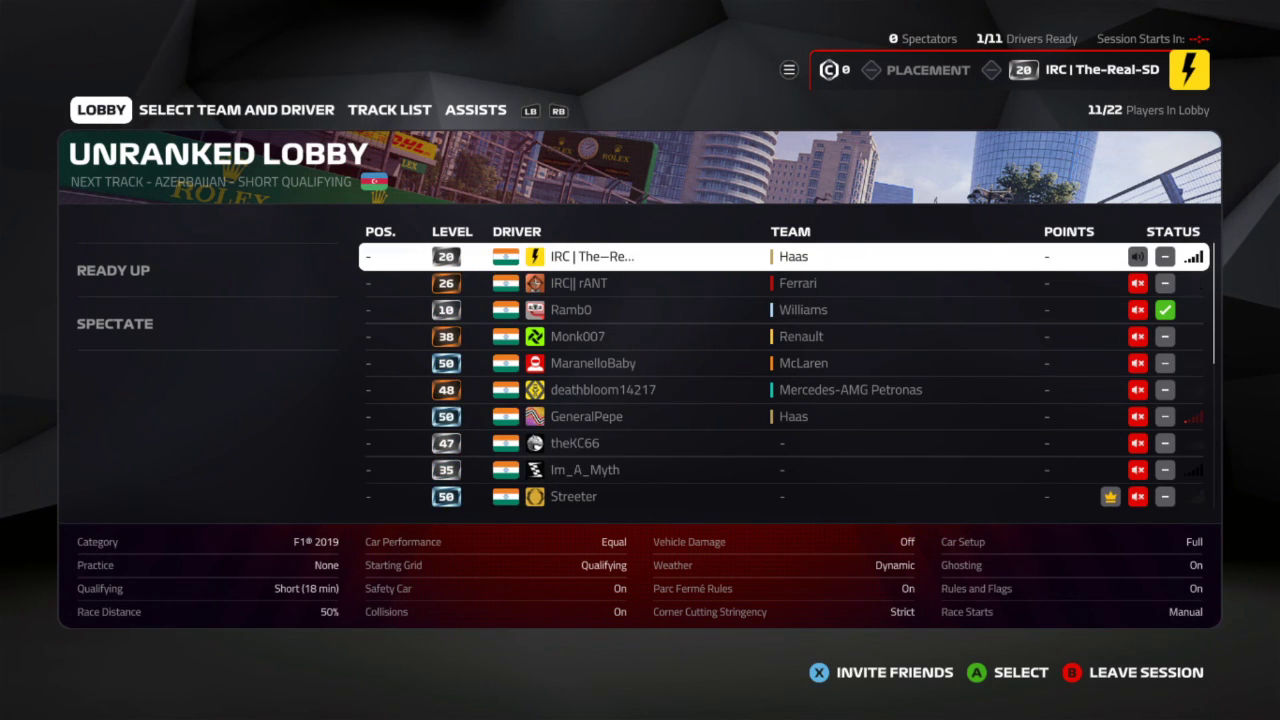
pyautogui.press('Down')
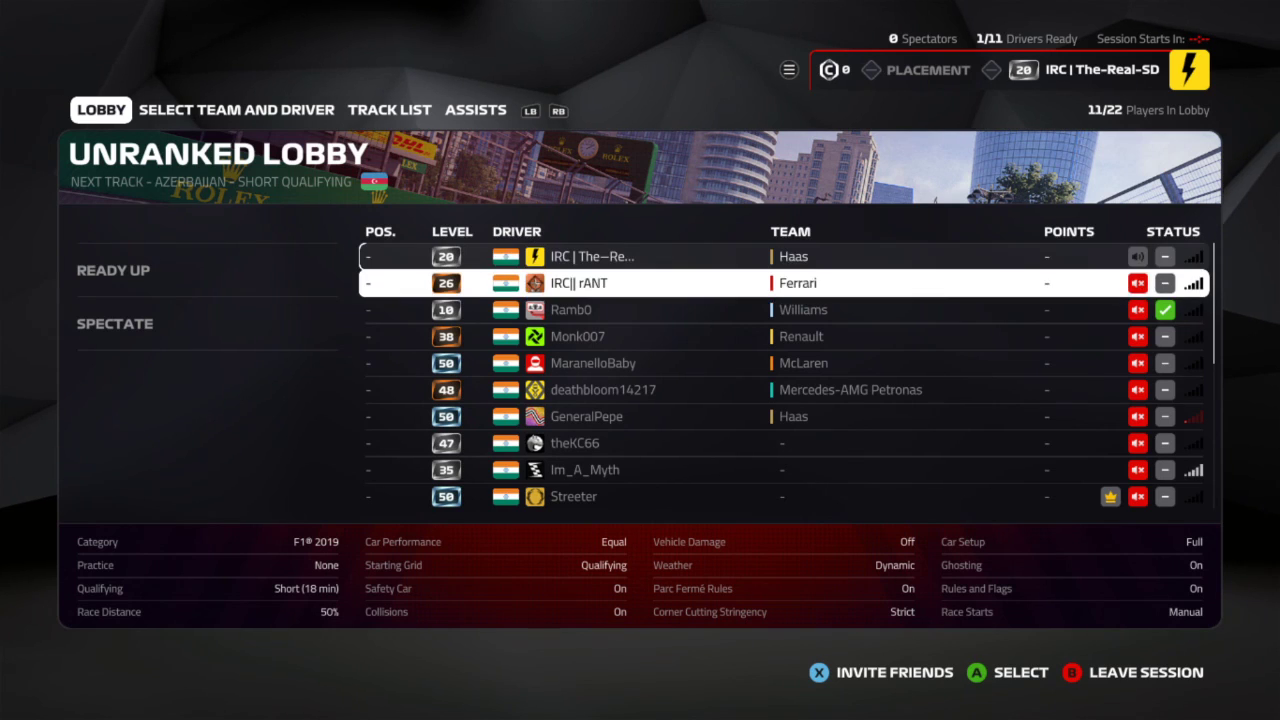
pyautogui.press('Down')
pyautogui.press('Down')
pyautogui.press('Down')
pyautogui.press('Down')
pyautogui.press('Down')
pyautogui.press('Down')
pyautogui.press('Down')
pyautogui.press('Down')
pyautogui.press('Down')
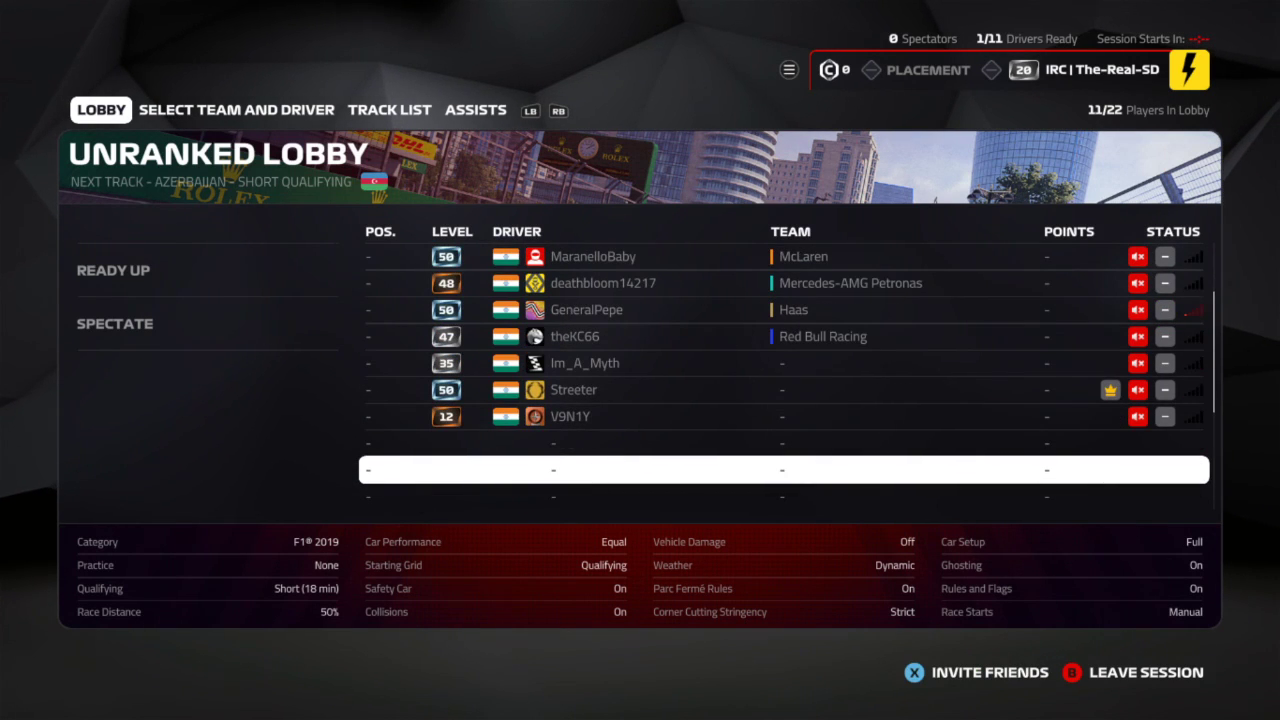